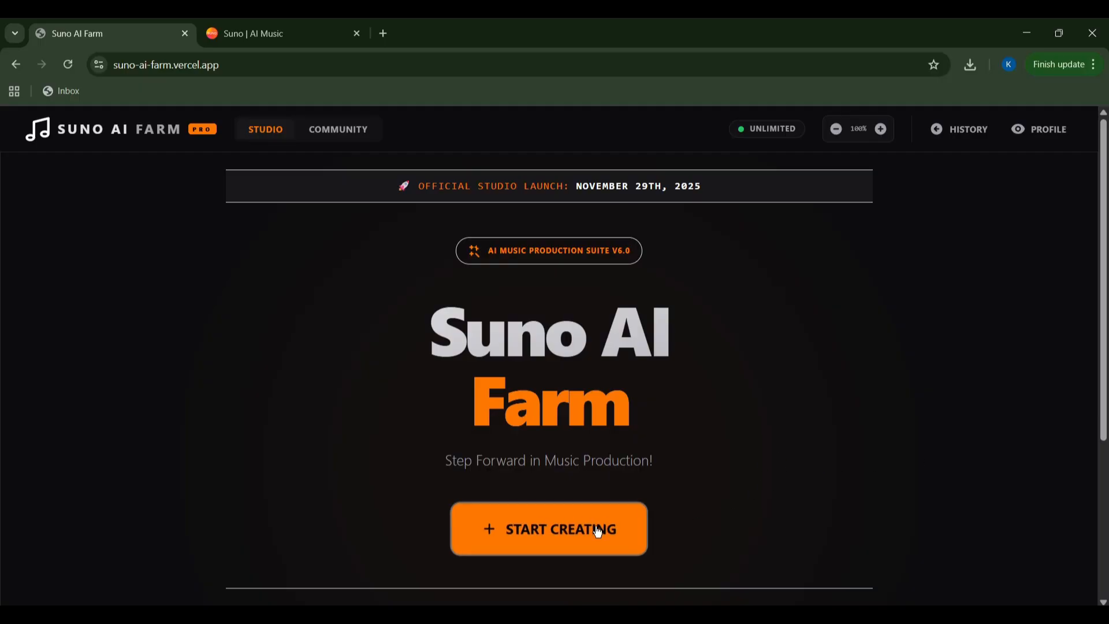
left_click_drag(1102, 242, 1102, 399)
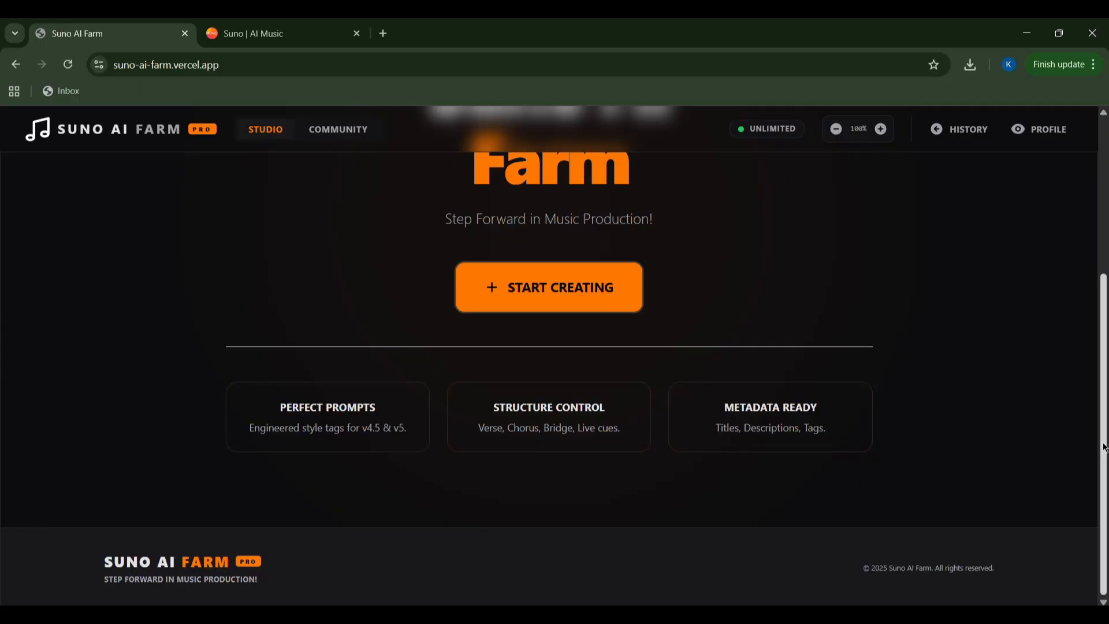
left_click_drag(1102, 446, 1102, 130)
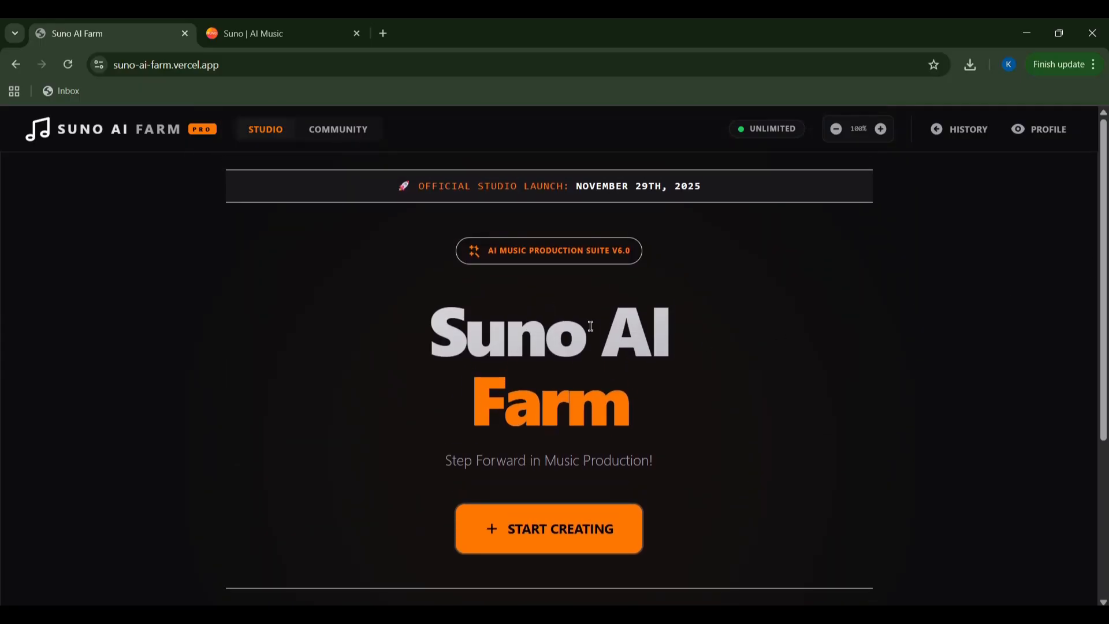
left_click(505, 538)
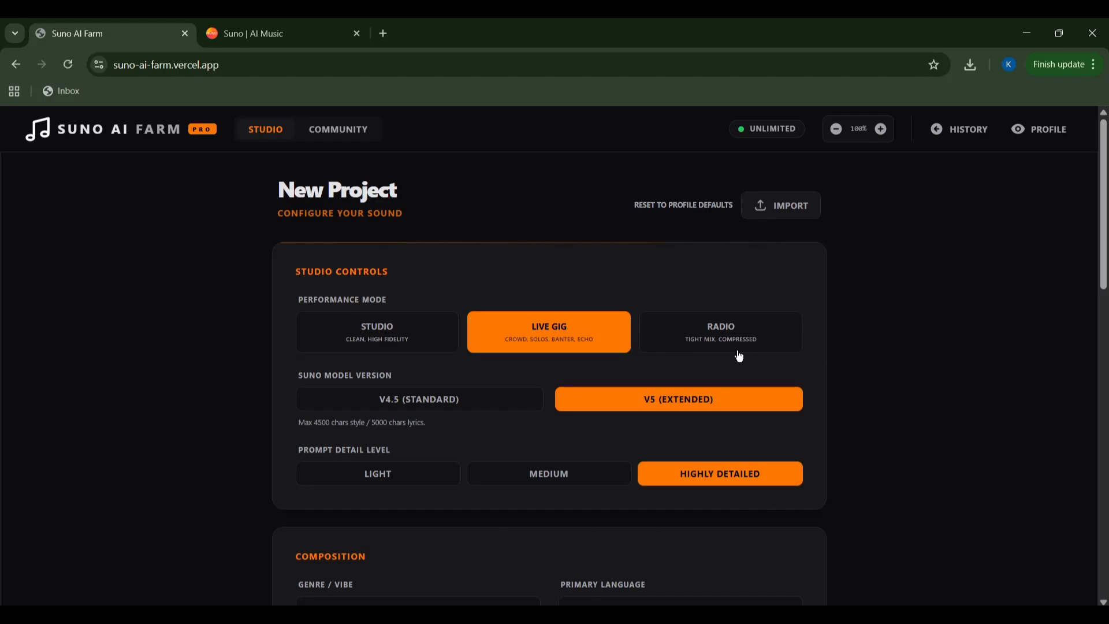
left_click(374, 340)
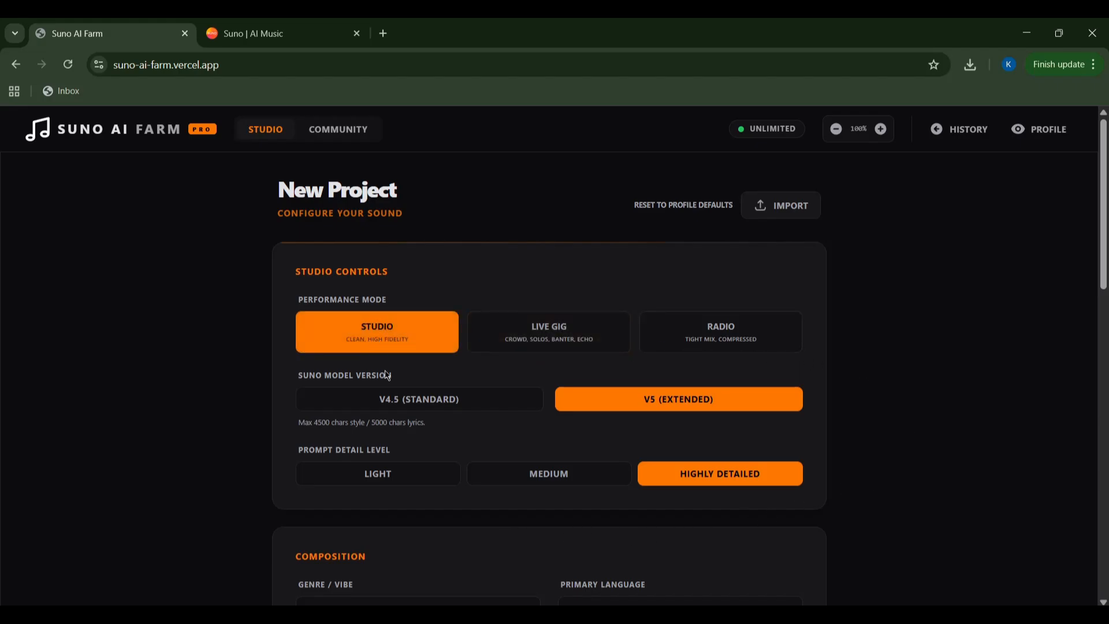
left_click(626, 342)
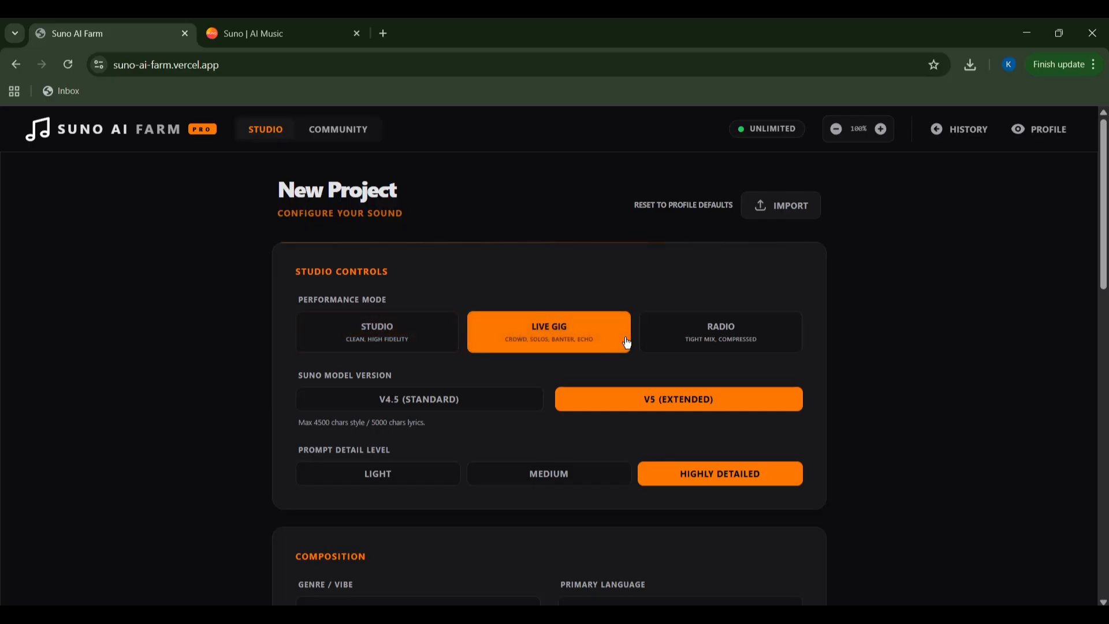
left_click(698, 339)
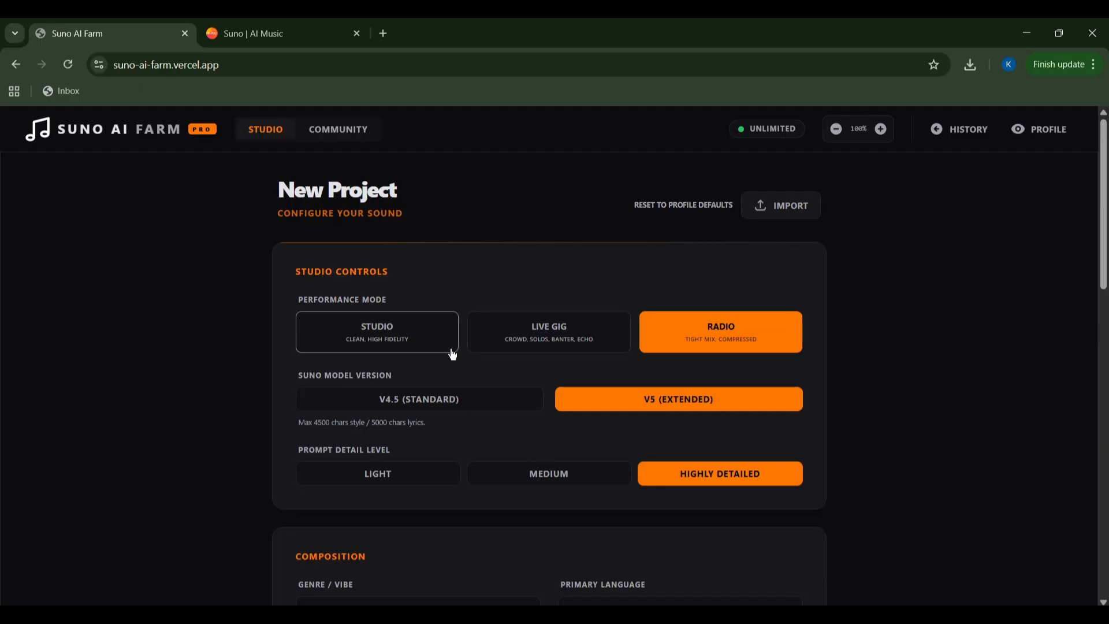
left_click(499, 347)
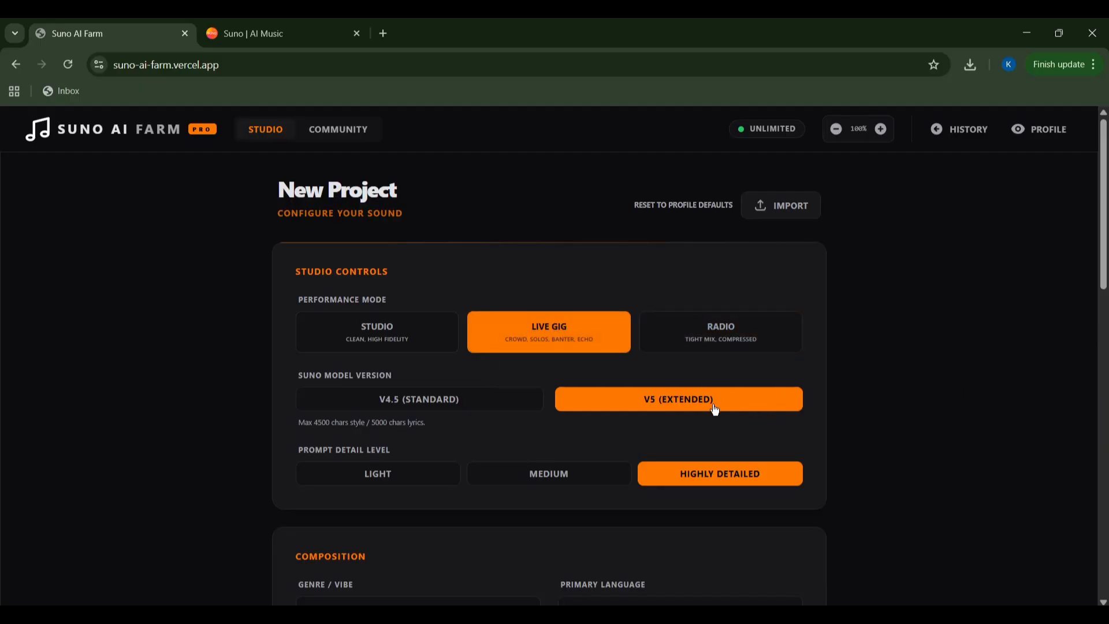
left_click(507, 401)
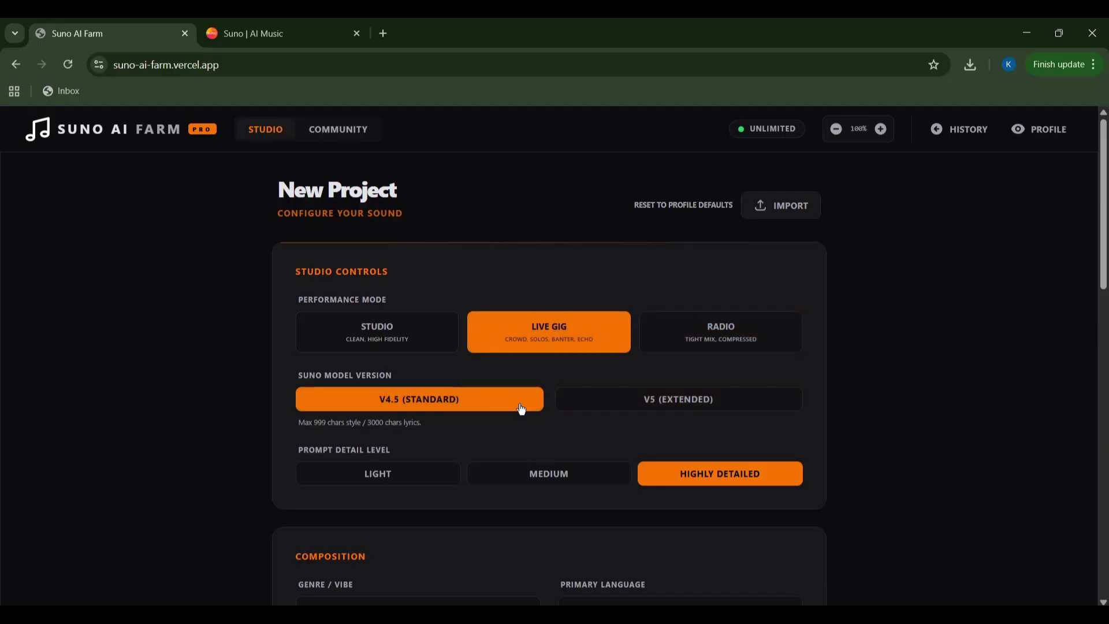
left_click(571, 407)
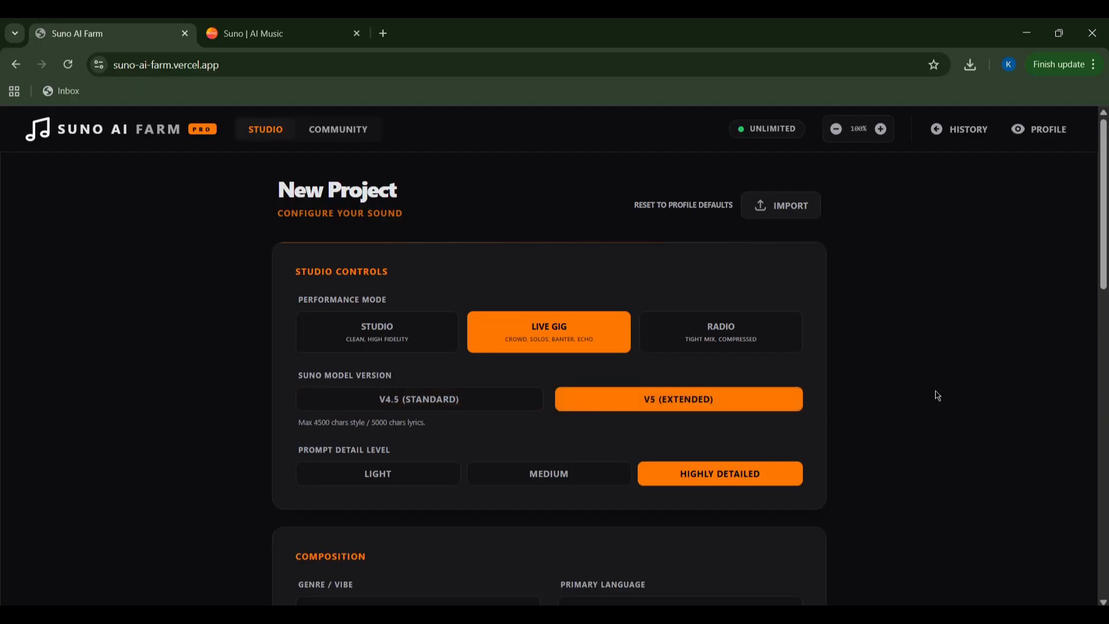
scroll(861, 414, "down", 2)
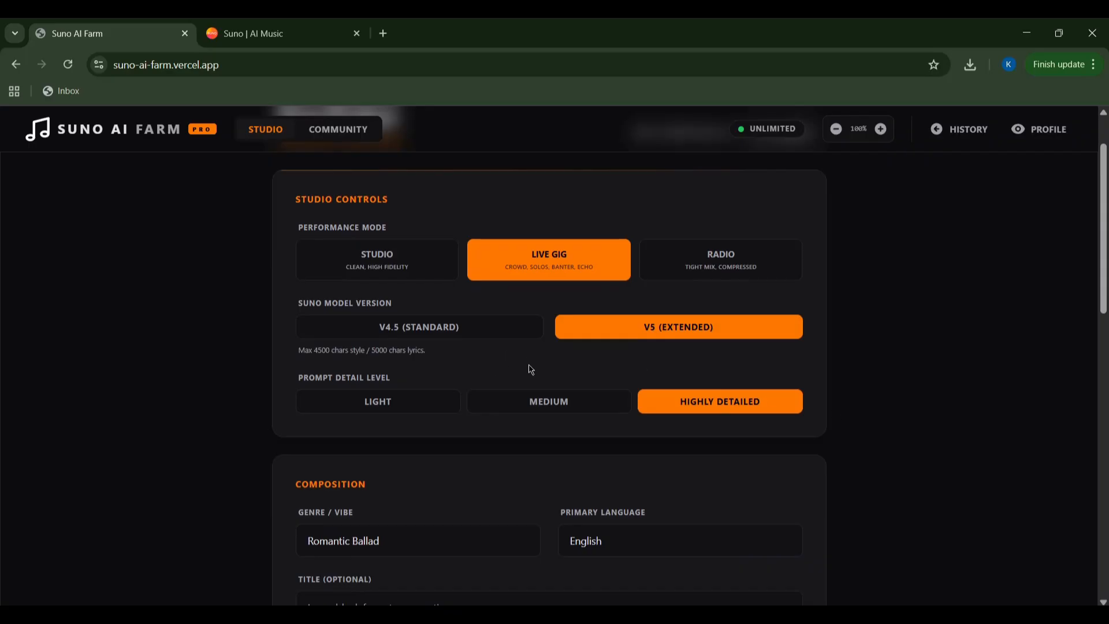
scroll(558, 370, "down", 2)
left_click(570, 337)
left_click(743, 334)
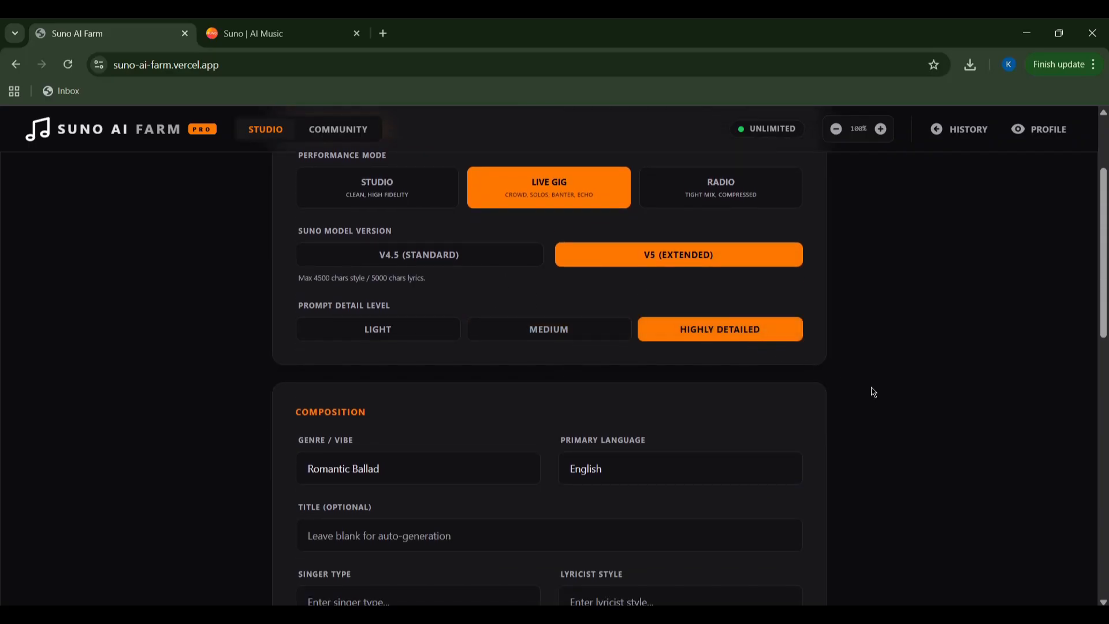
scroll(883, 394, "down", 2)
scroll(883, 395, "down", 1)
scroll(885, 395, "down", 2)
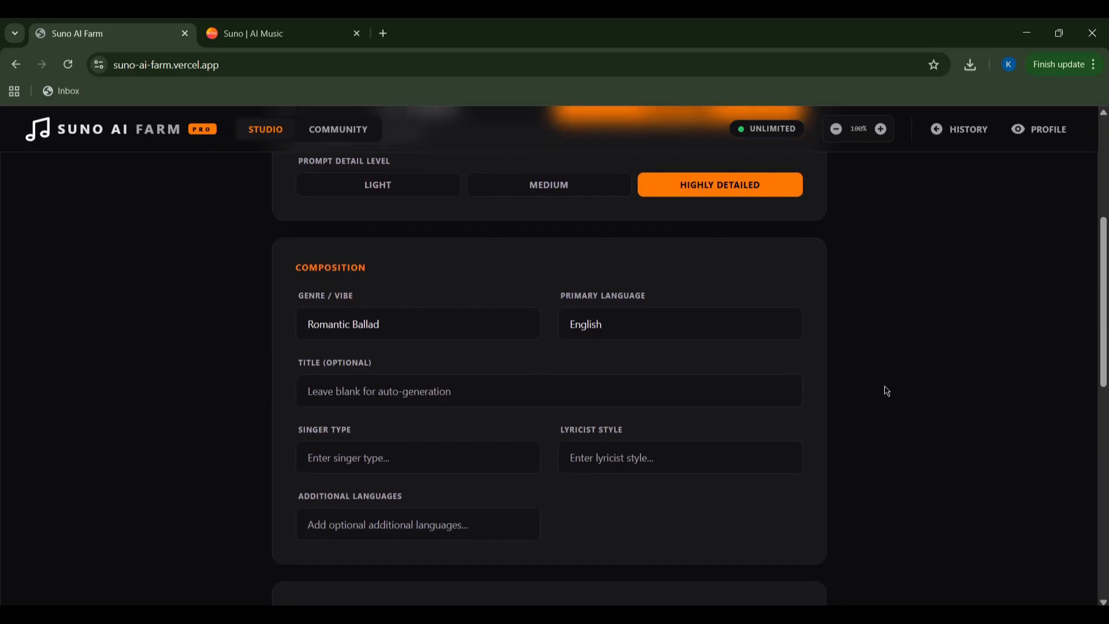
Keep Romantic Ballad as the genre and leave the song title blank for auto-generation.
left_click(431, 325)
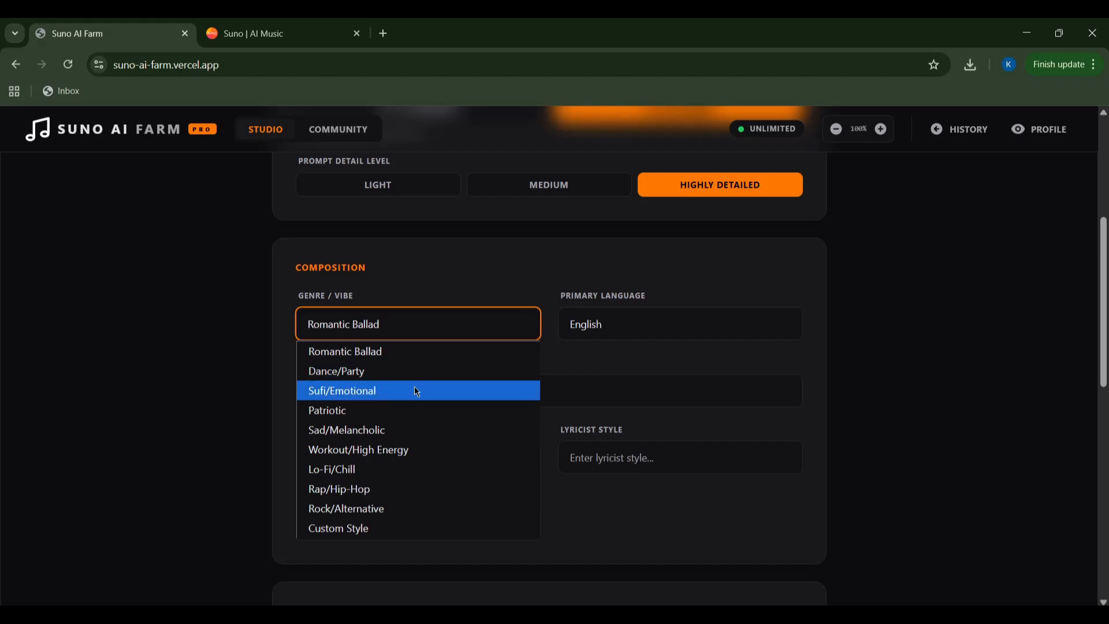
left_click(415, 352)
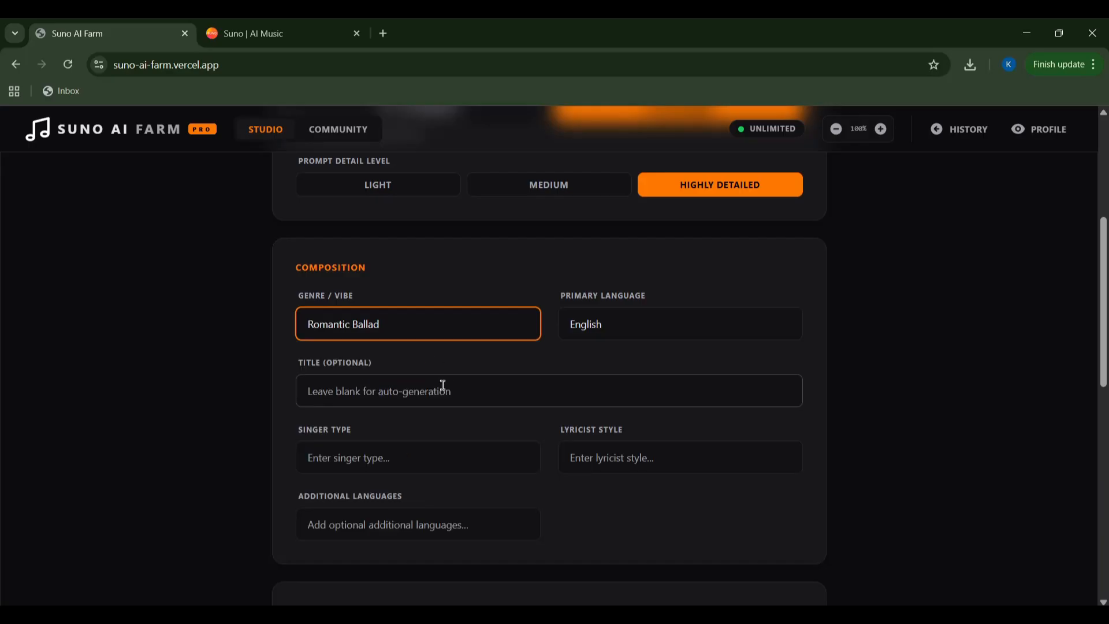
scroll(450, 382, "down", 1)
left_click(453, 318)
left_click(296, 301)
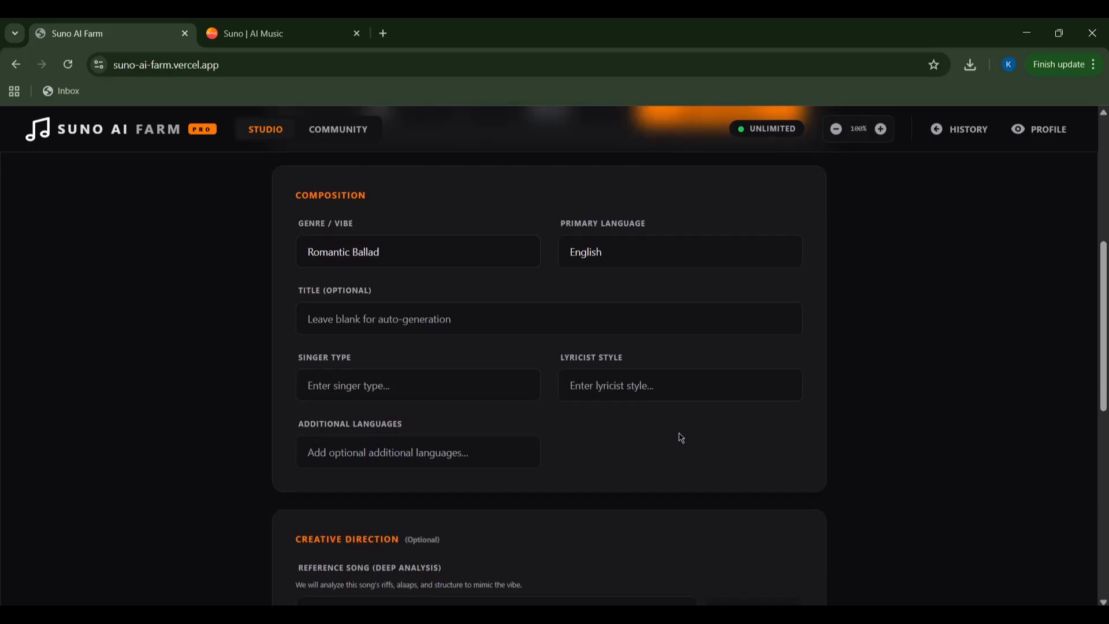
scroll(612, 451, "down", 3)
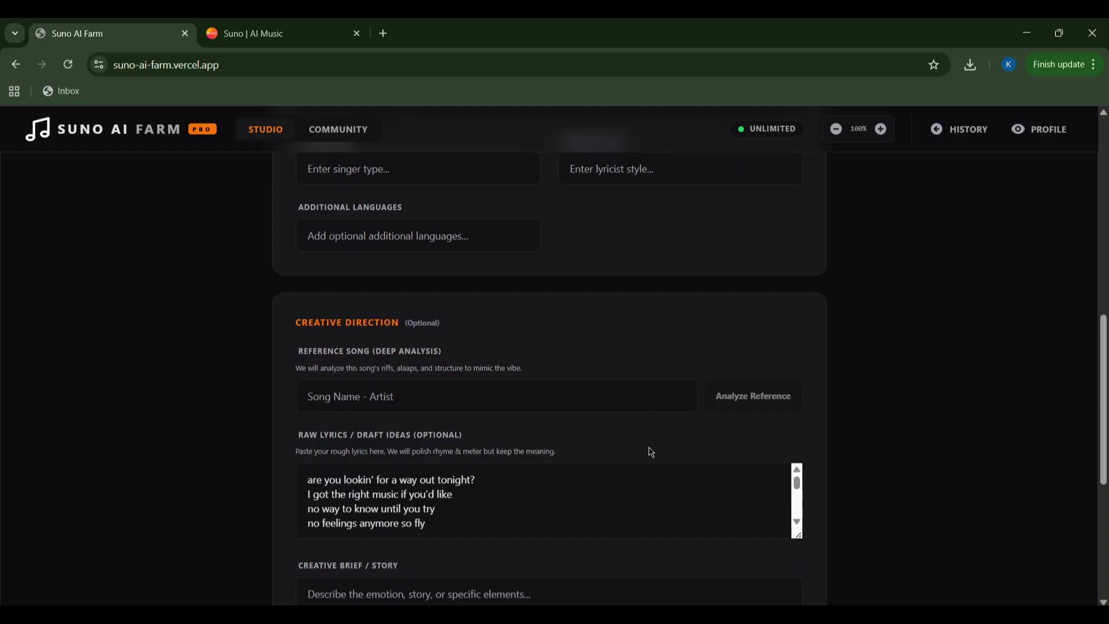
Clear the old draft lyrics so the Raw Lyrics field is empty.
left_click(634, 495)
key("ctrl+a")
key("Delete")
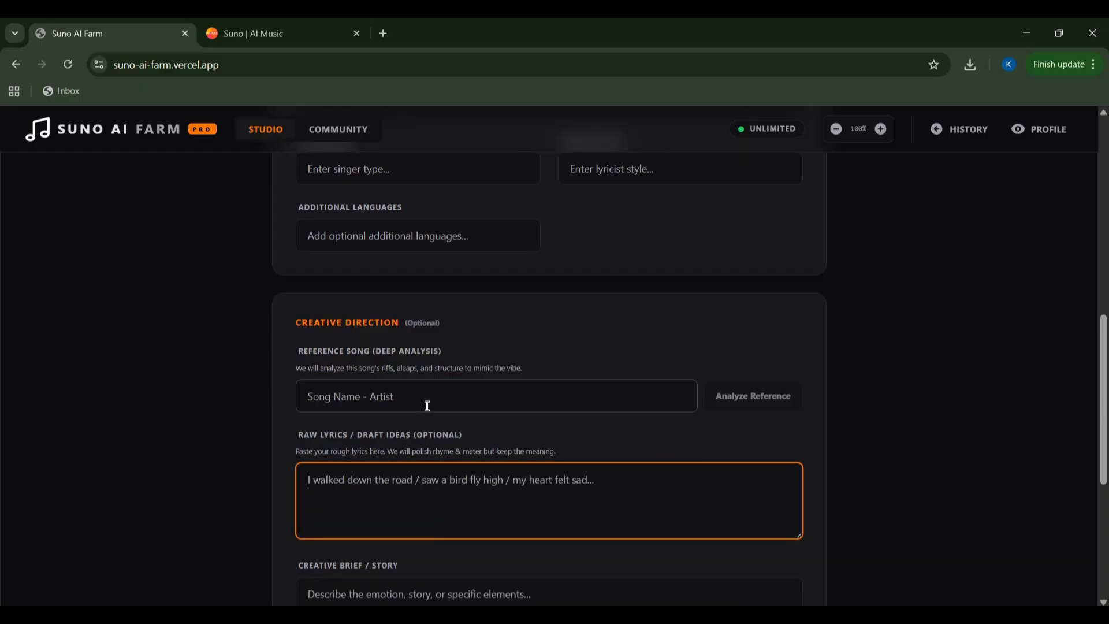
left_click(425, 403)
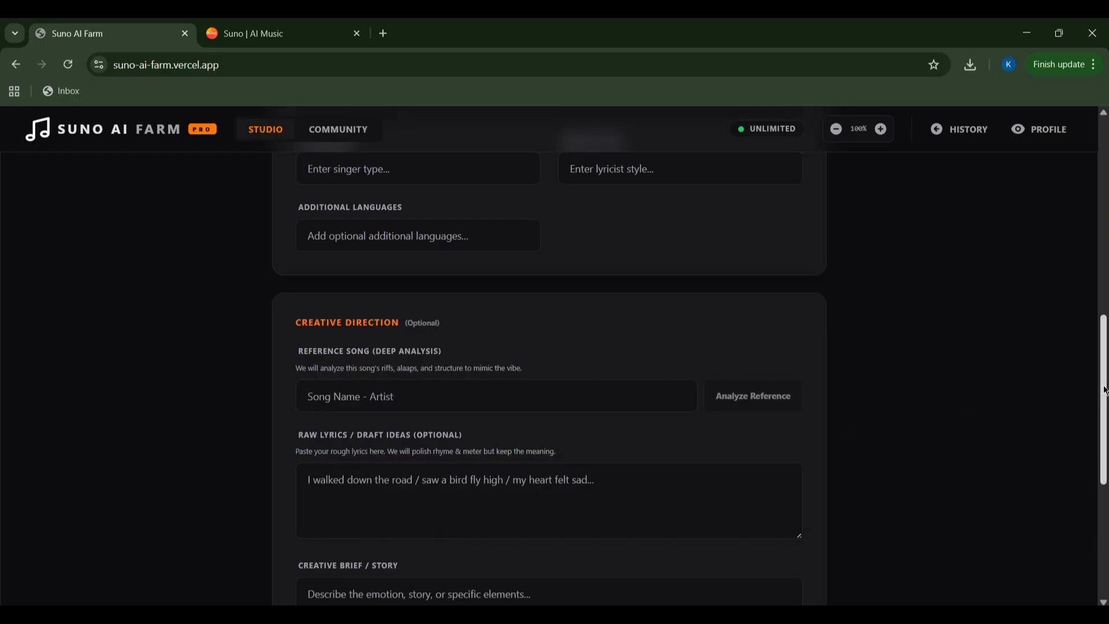
scroll(401, 398, "down", 3)
scroll(402, 398, "down", 2)
scroll(468, 407, "up", 1)
Write the haunting demons-and-angels creative brief and enable Add Typography to Artwork.
left_click(468, 399)
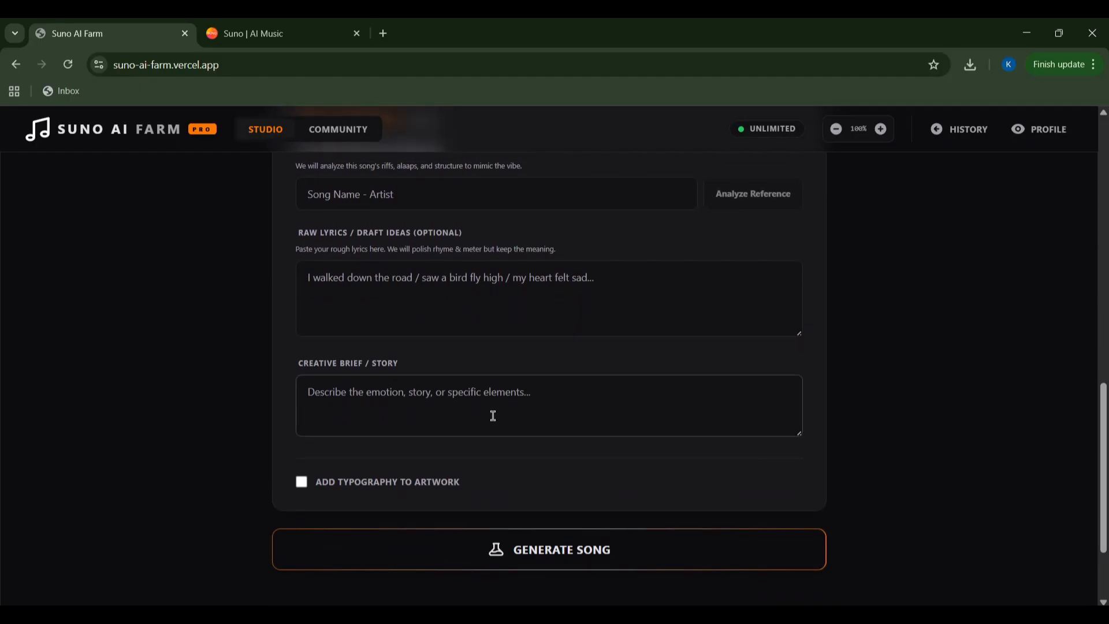
type("I want to create a song about ")
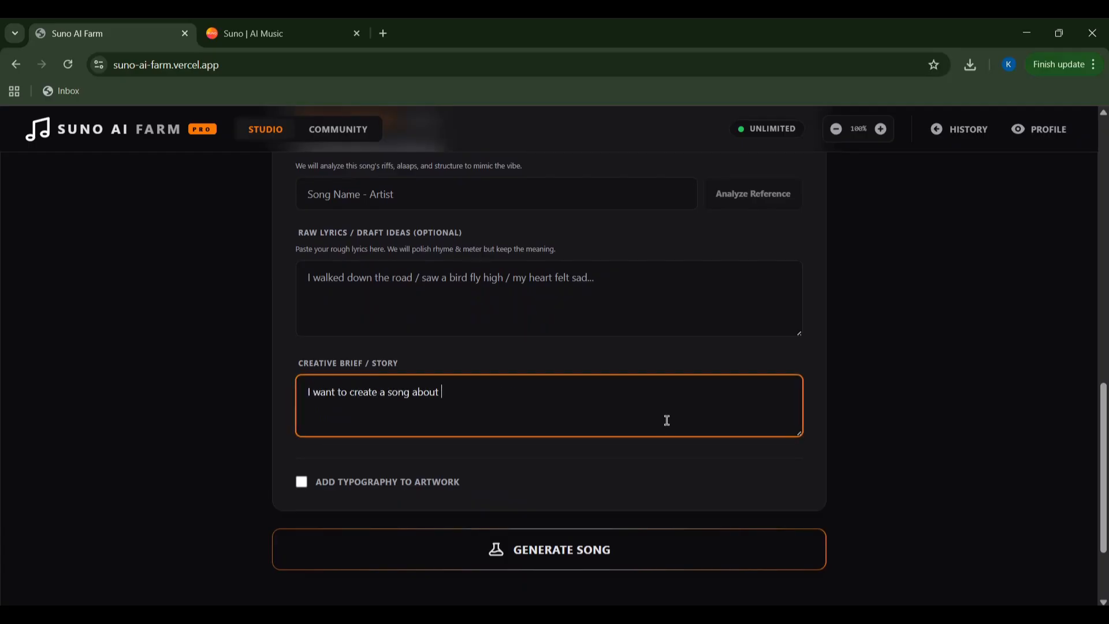
type("demons and angels. The ")
type("intro should have some kind of spoken word with a very terrif")
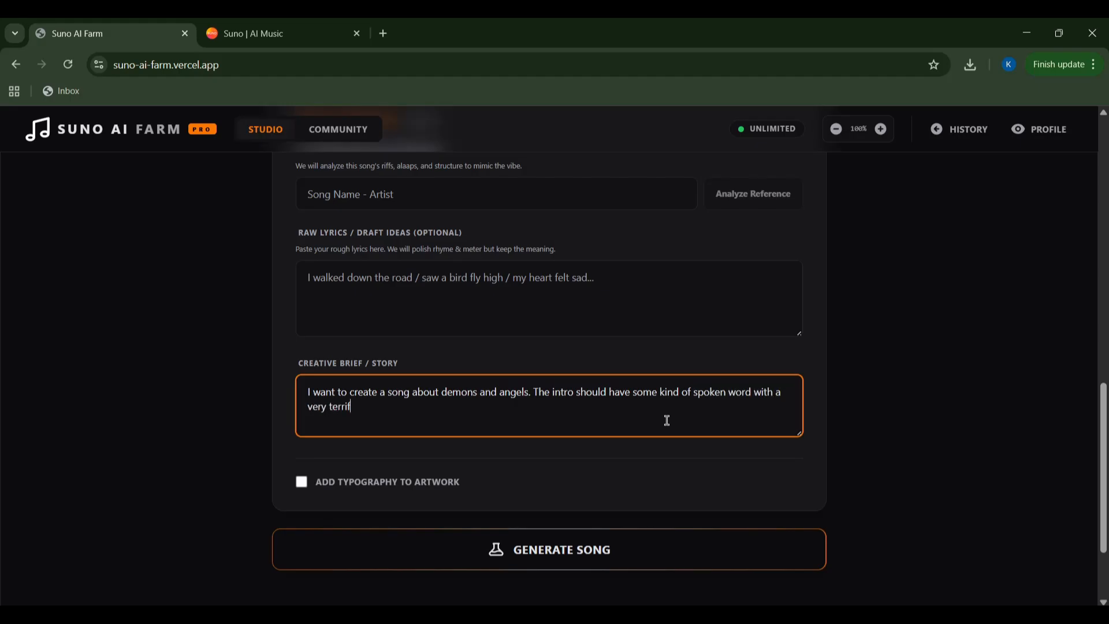
type("ying sound")
type(" and background score. ")
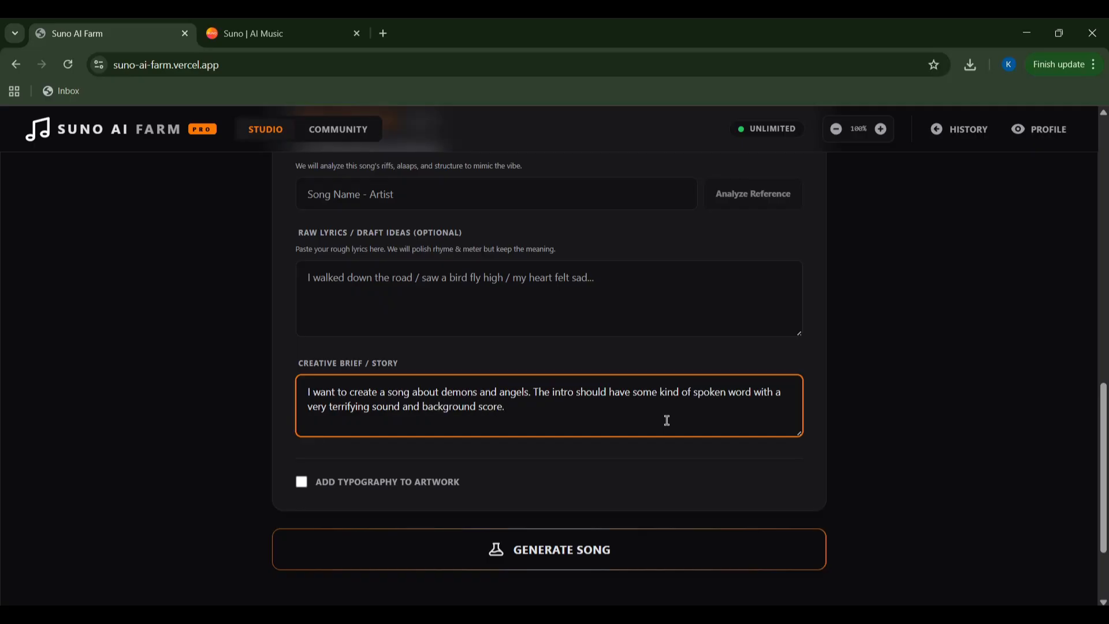
type("And the song will continue in a")
type(" hu")
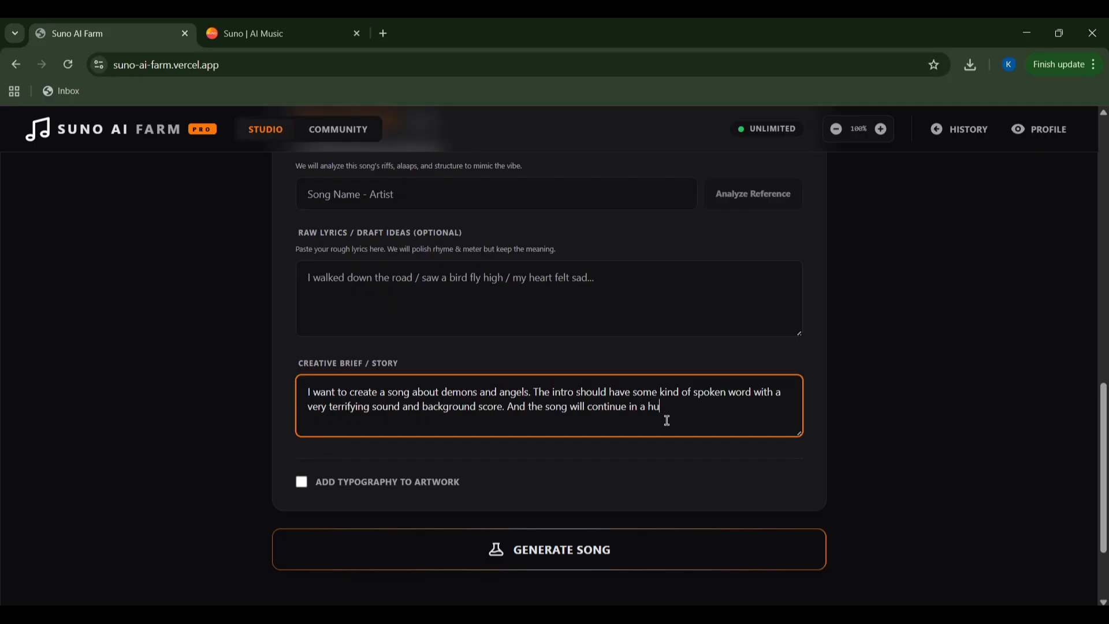
type("nnting way.")
left_click(302, 482)
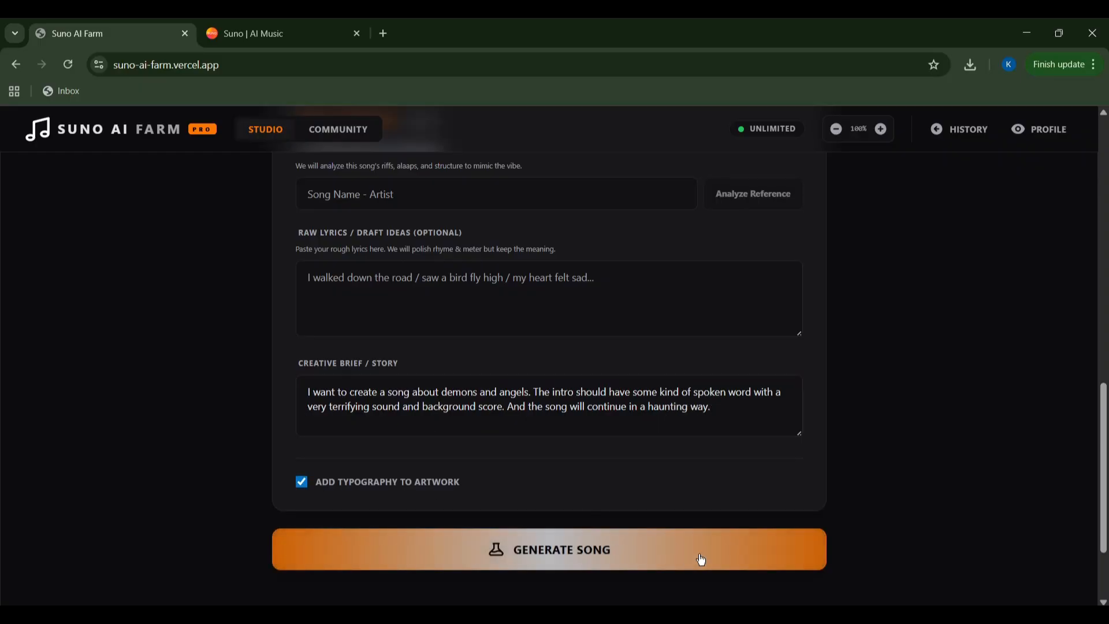
left_click(630, 561)
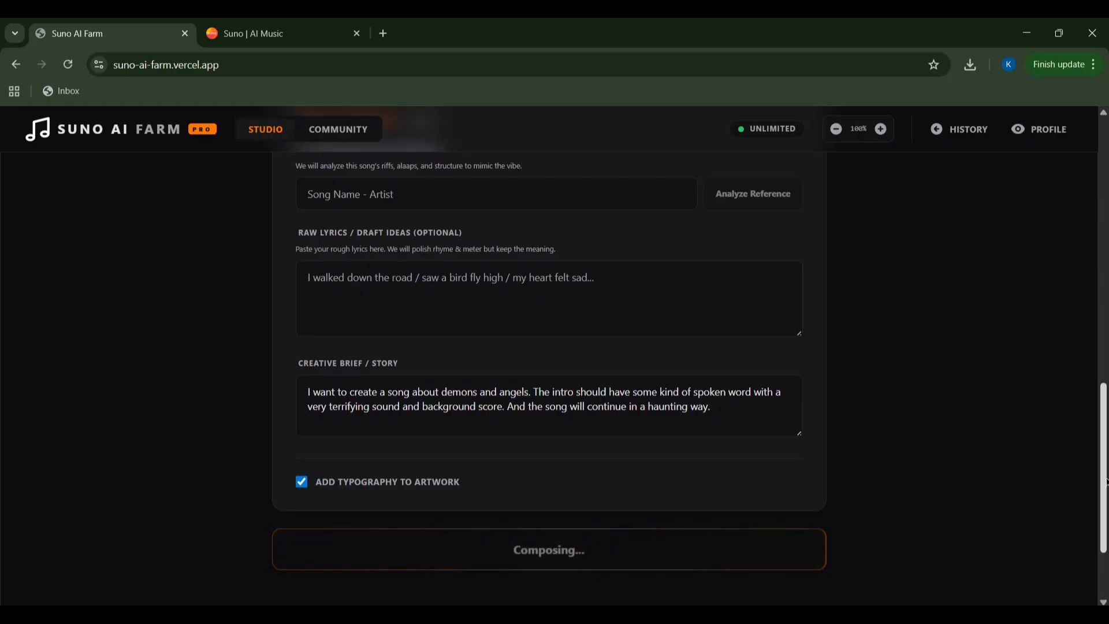
scroll(629, 556, "up", 3)
scroll(975, 374, "up", 8)
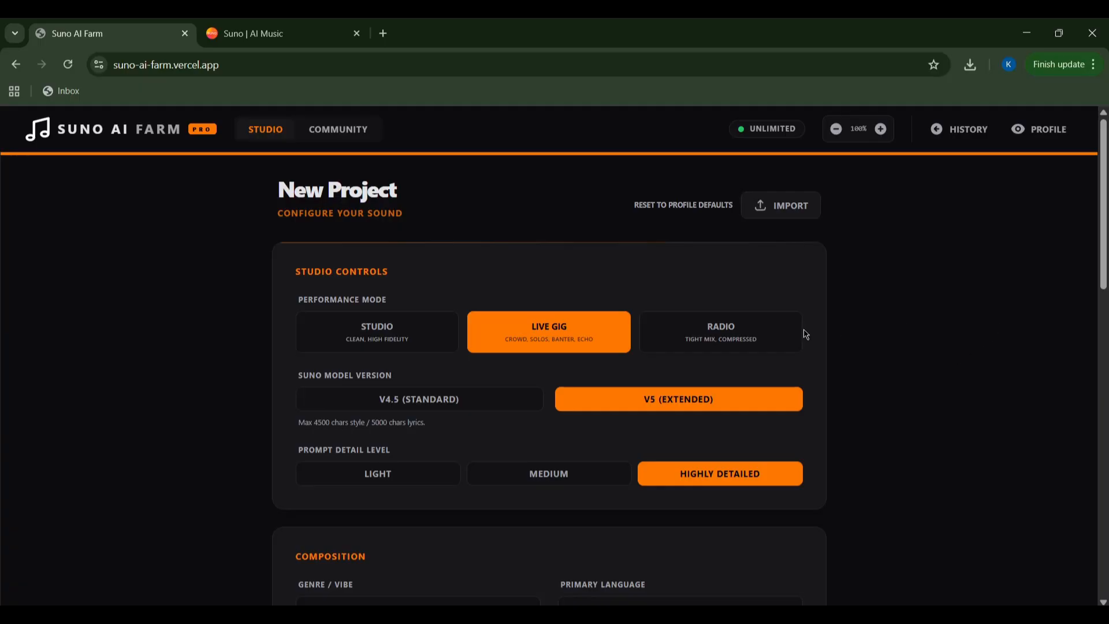
scroll(802, 475, "down", 4)
scroll(866, 472, "down", 4)
scroll(953, 470, "down", 4)
scroll(989, 468, "down", 4)
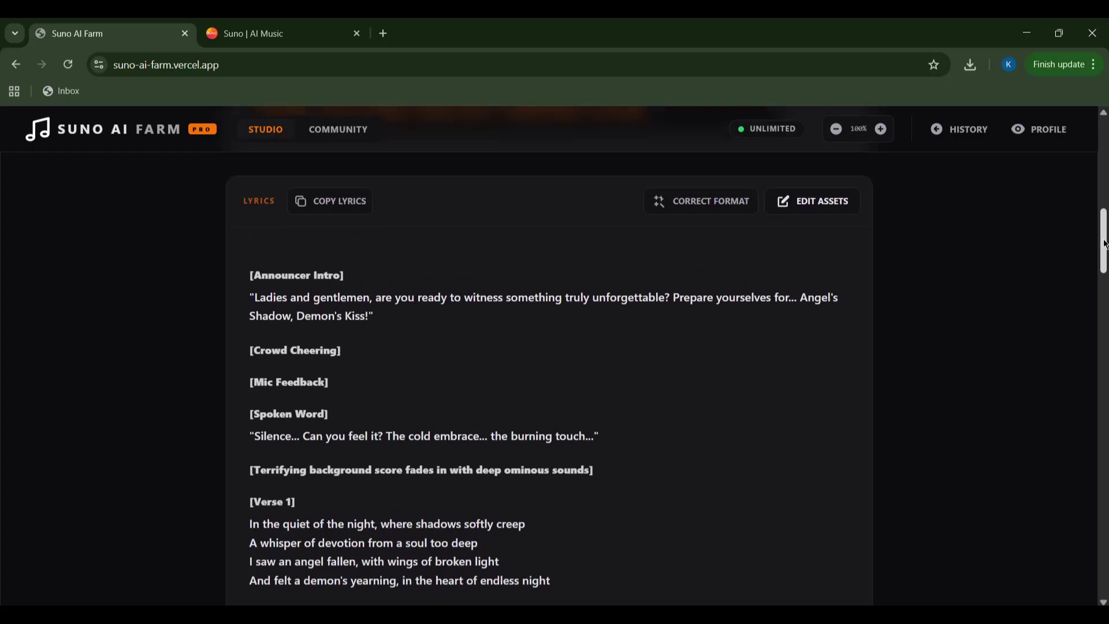
left_click_drag(1104, 243, 1104, 122)
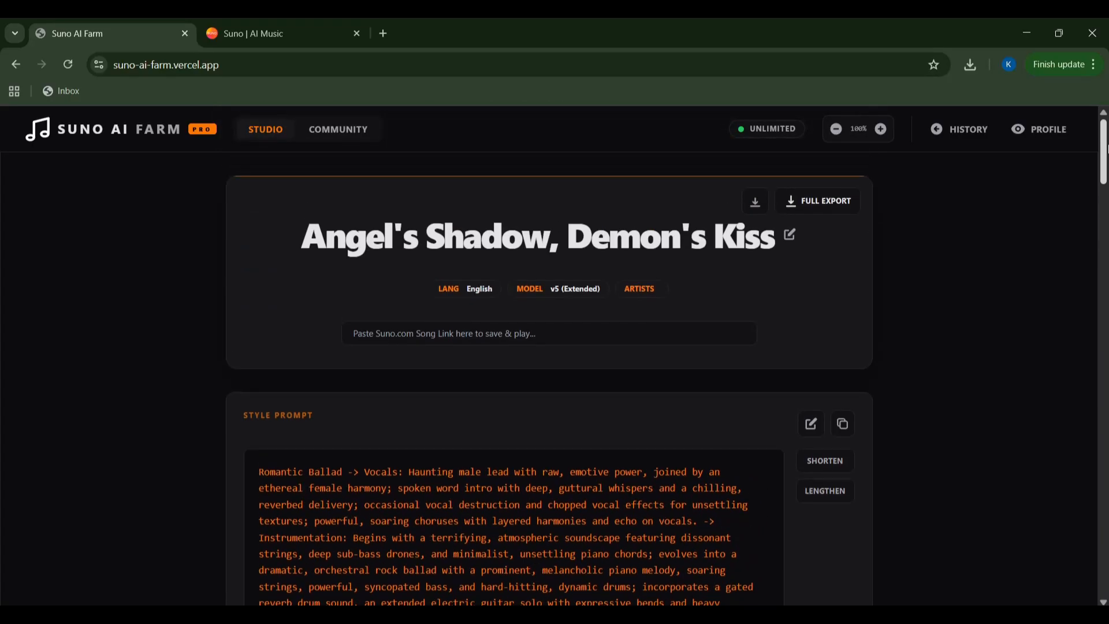
left_click_drag(302, 238, 780, 238)
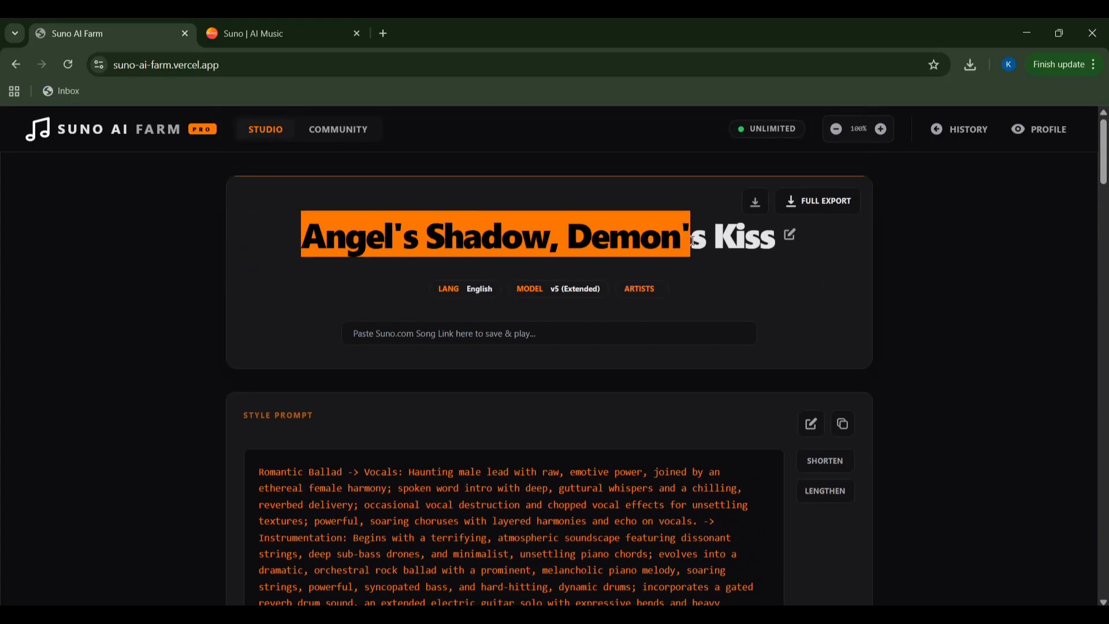
left_click(905, 260)
left_click_drag(1103, 148, 1103, 186)
left_click(258, 234)
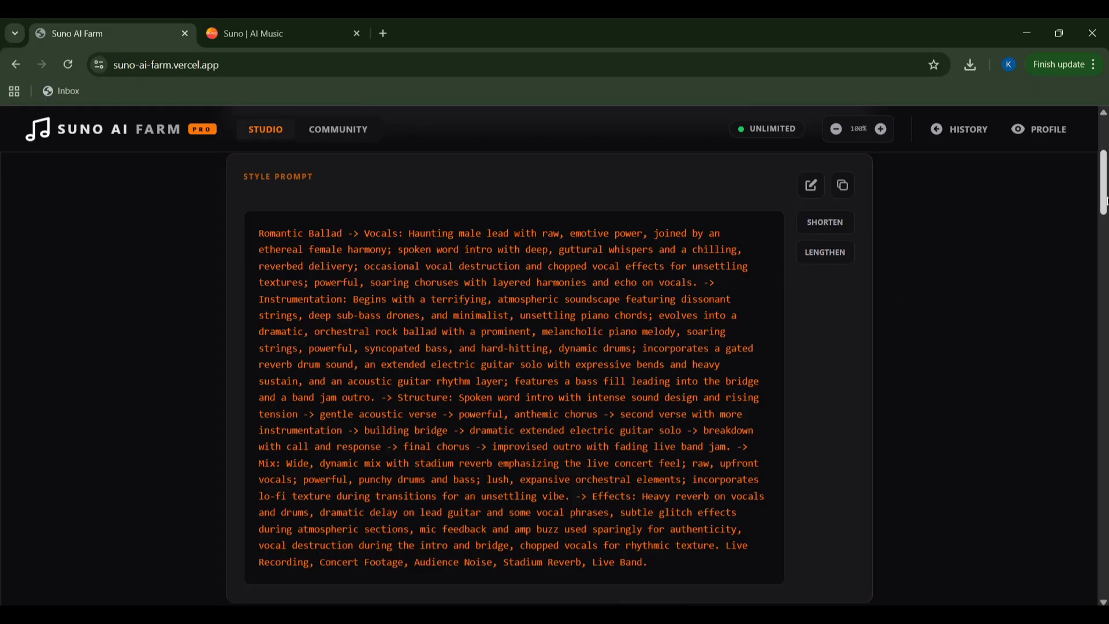
scroll(879, 312, "down", 5)
scroll(607, 346, "up", 1)
left_click_drag(233, 192, 277, 195)
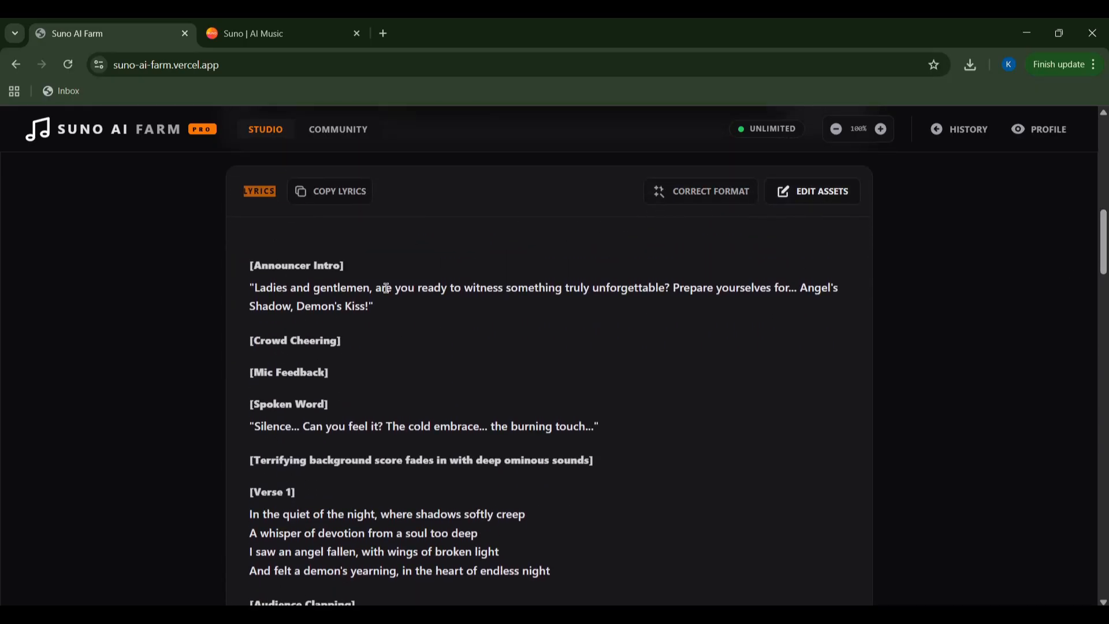
left_click(814, 190)
scroll(902, 332, "down", 5)
scroll(902, 332, "up", 1)
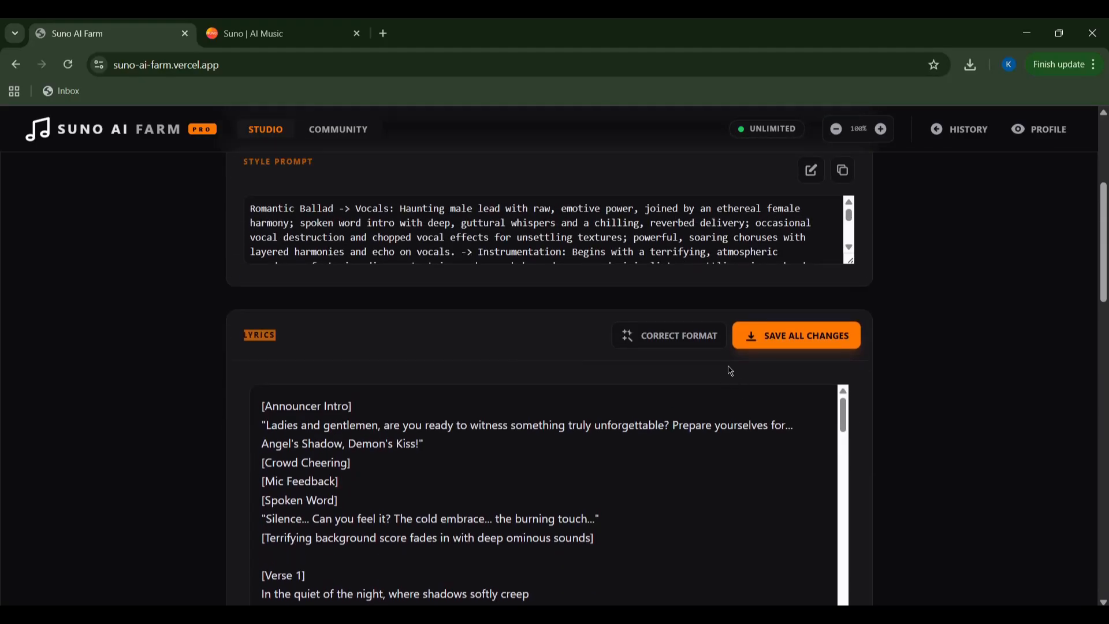
left_click(792, 333)
scroll(935, 373, "down", 4)
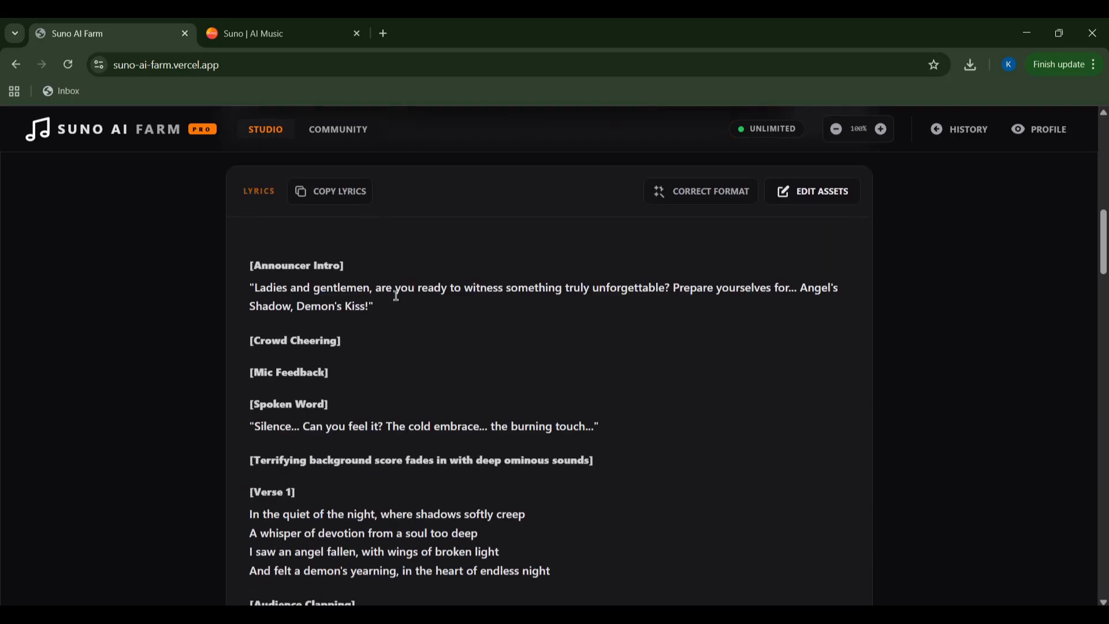
scroll(606, 346, "down", 2)
scroll(745, 337, "down", 2)
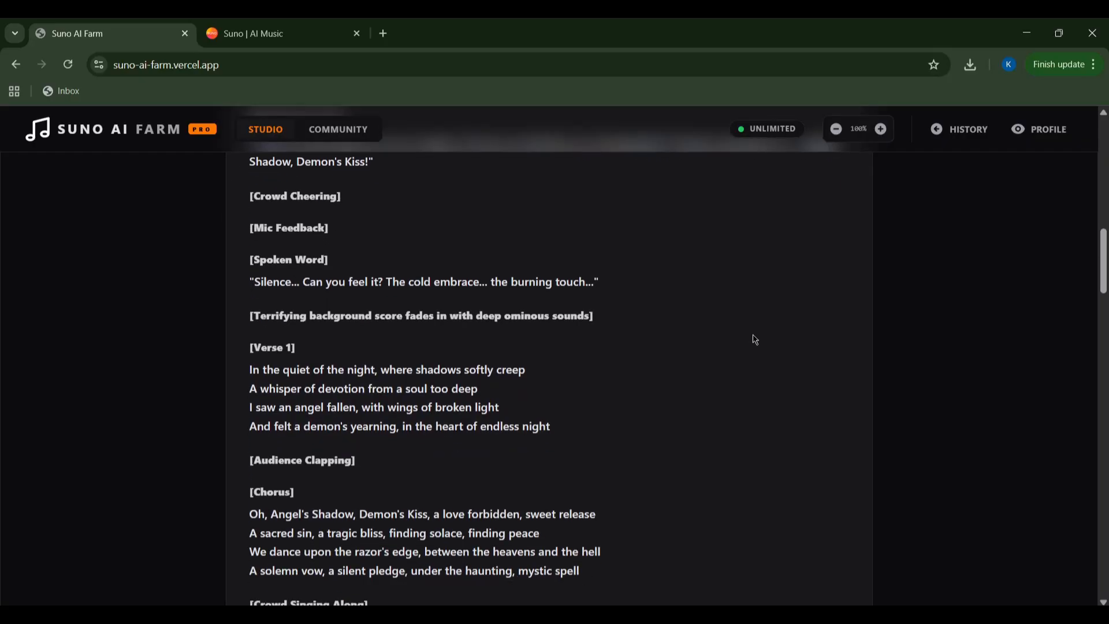
scroll(752, 339, "down", 1)
scroll(758, 337, "down", 3)
scroll(759, 337, "down", 2)
scroll(762, 338, "down", 1)
scroll(765, 340, "down", 1)
mouse_move(1103, 336)
left_mouse_down()
mouse_move(1103, 130)
mouse_move(1096, 440)
left_mouse_up()
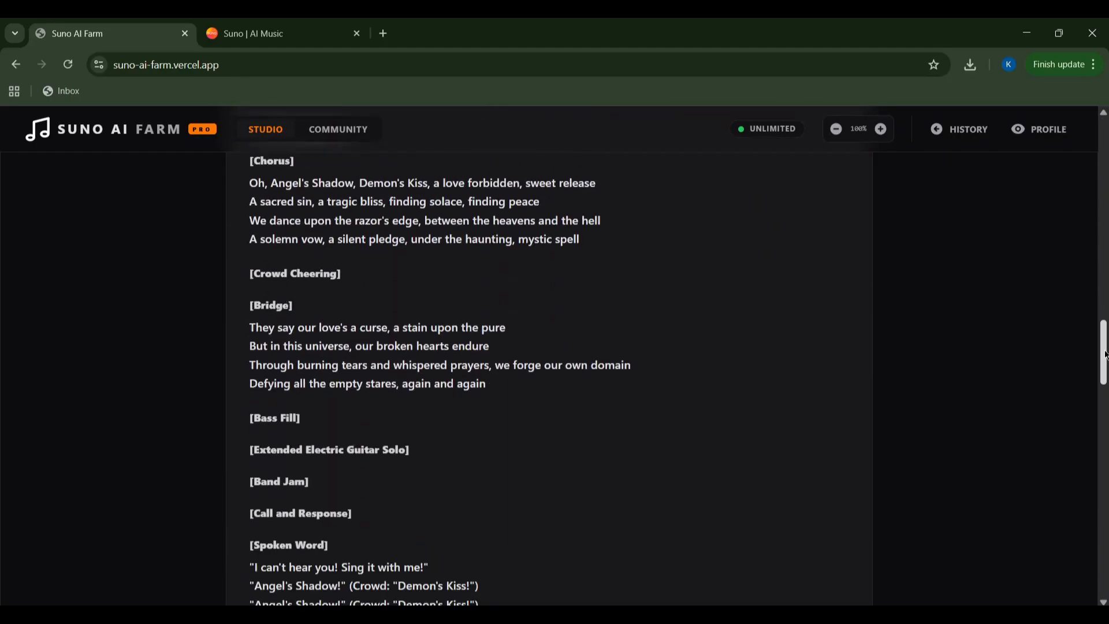
scroll(918, 286, "down", 2)
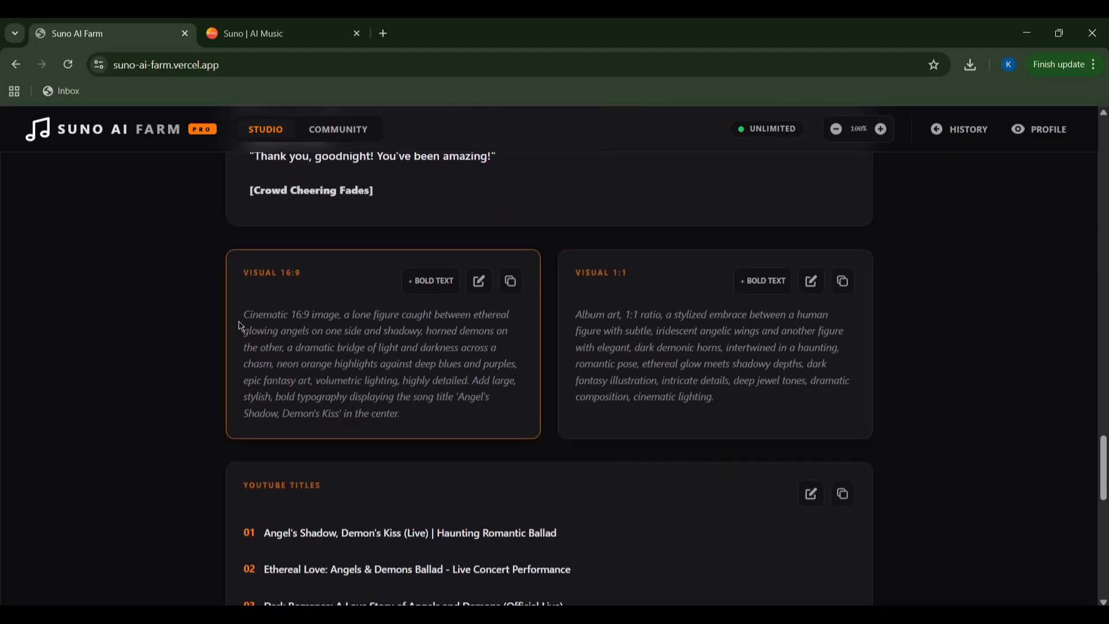
mouse_move(243, 315)
left_mouse_down()
mouse_move(510, 346)
mouse_move(517, 414)
left_mouse_up()
Auto-correct the YouTube description's formatting into tidy paragraphs and review the result.
left_click(512, 423)
double_click(271, 273)
scroll(918, 342, "down", 2)
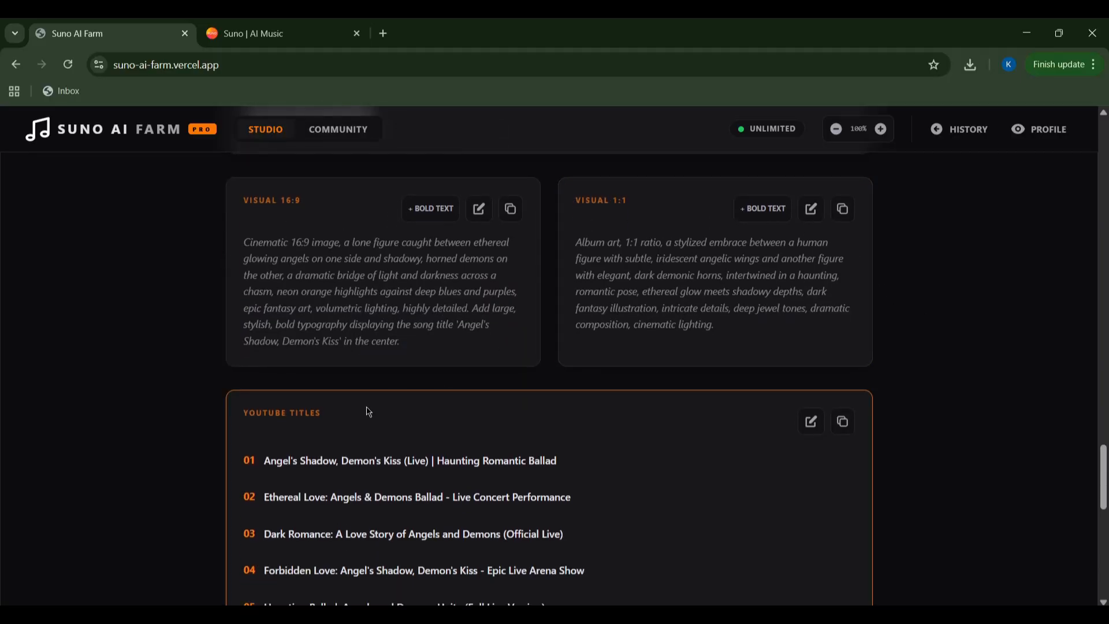
scroll(894, 383, "down", 1)
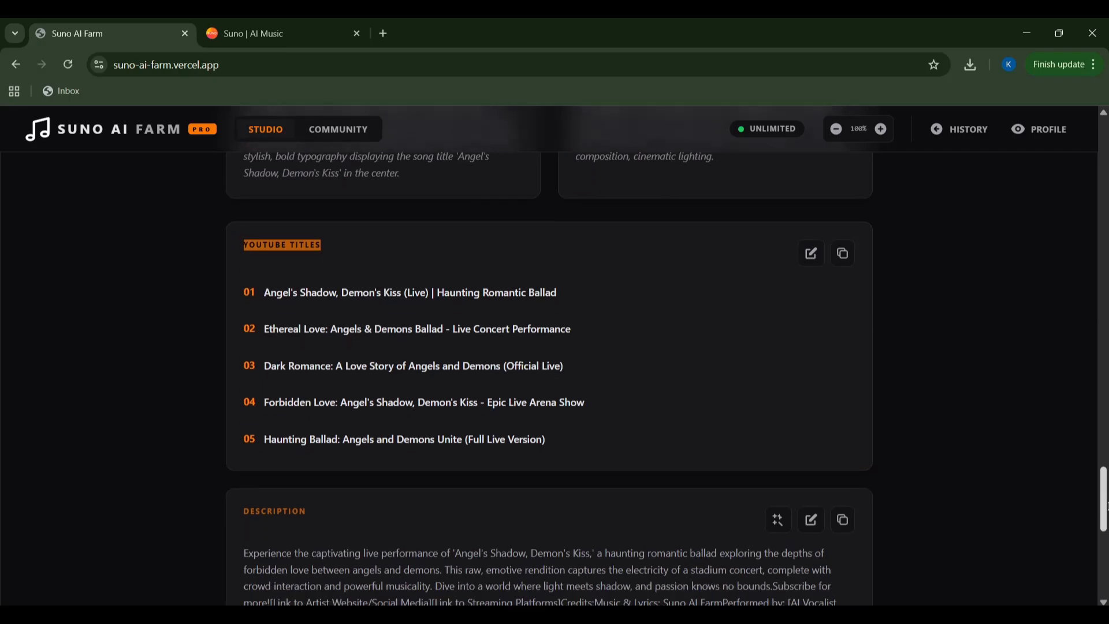
scroll(1022, 388, "down", 3)
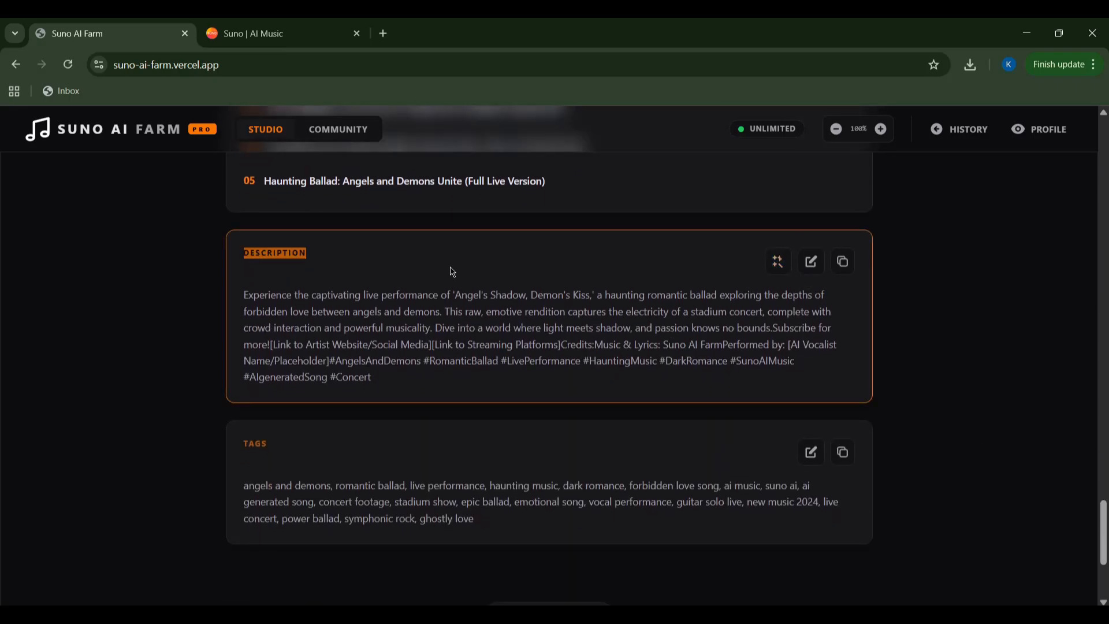
left_click(769, 263)
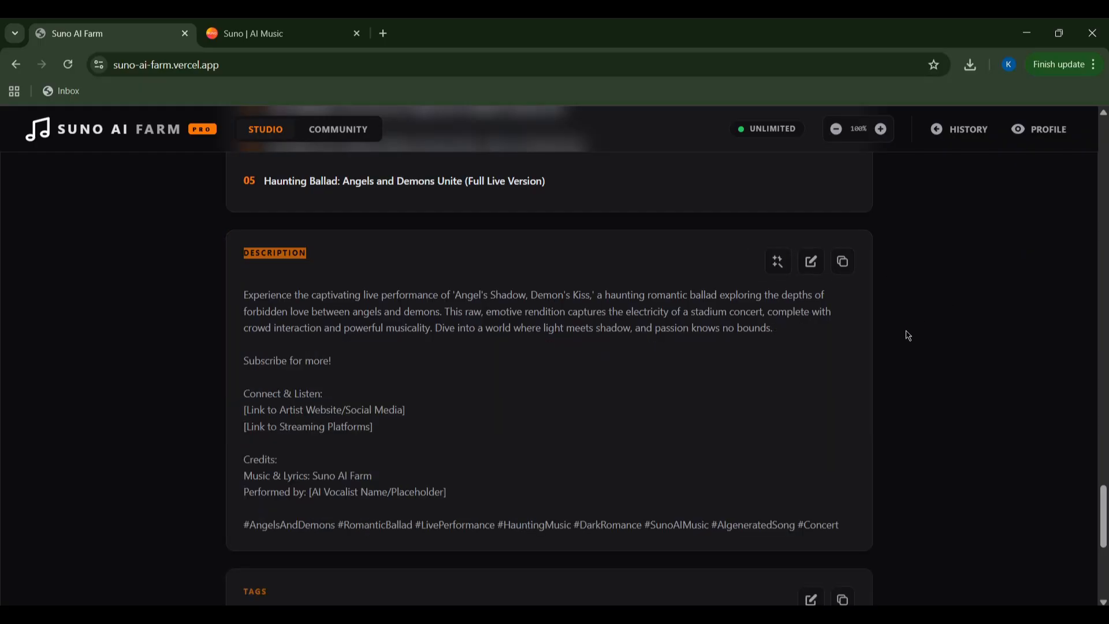
left_click_drag(243, 295, 831, 329)
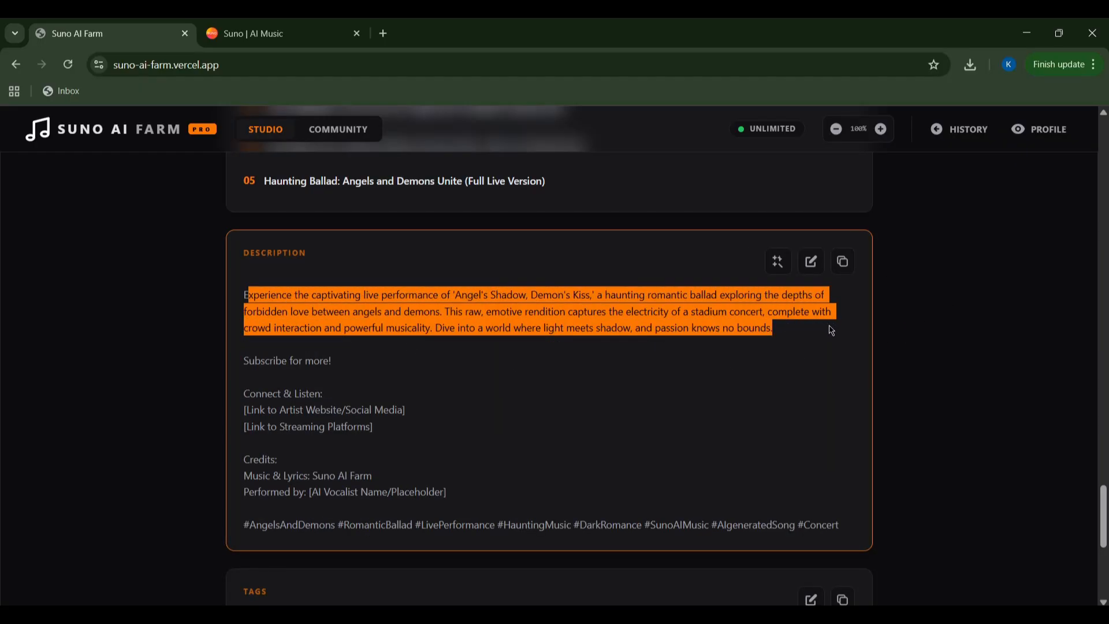
left_click(913, 362)
scroll(940, 369, "down", 3)
scroll(949, 372, "down", 2)
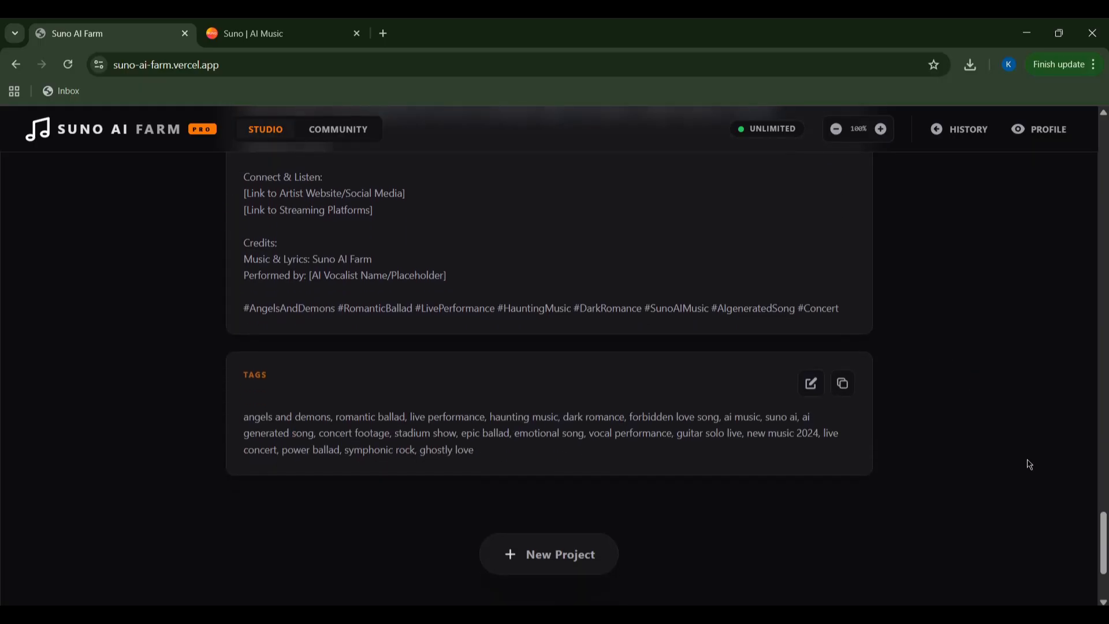
left_click_drag(1103, 541, 1103, 121)
Preview app themes such as Cyberpunk Purple in profile settings and return to Midnight Blue.
left_click(1046, 129)
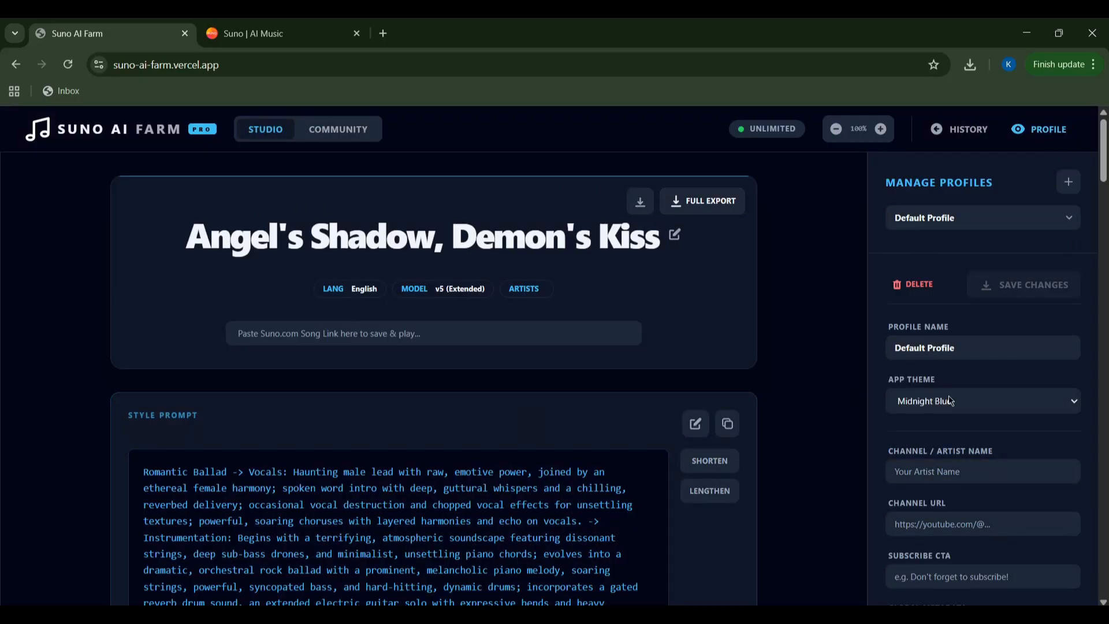
left_click(1000, 400)
left_click(979, 425)
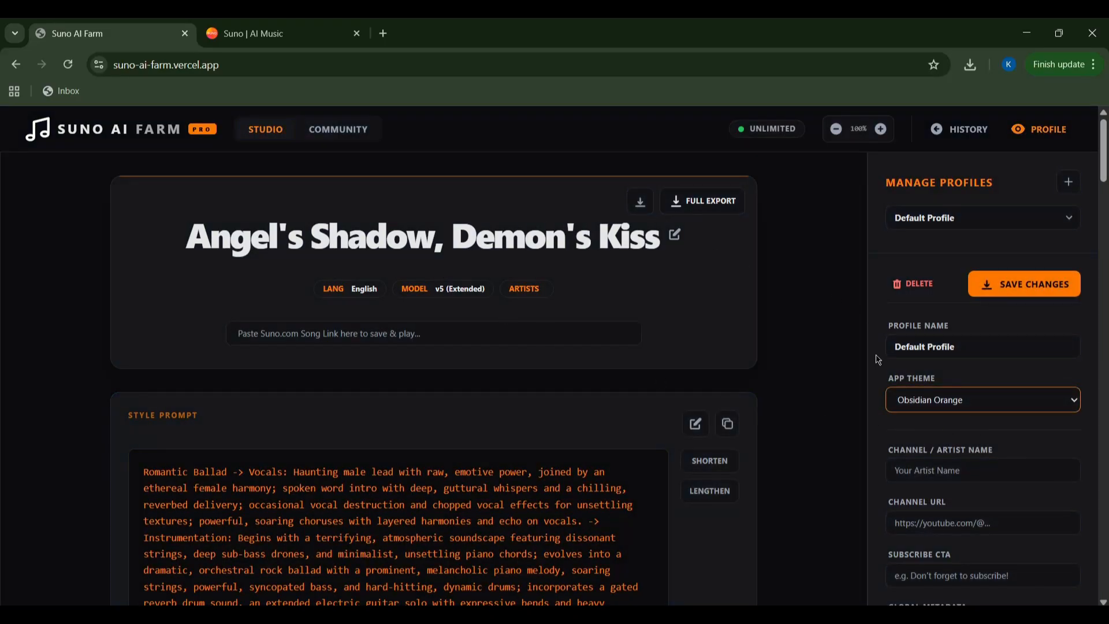
left_click(982, 399)
left_click(944, 455)
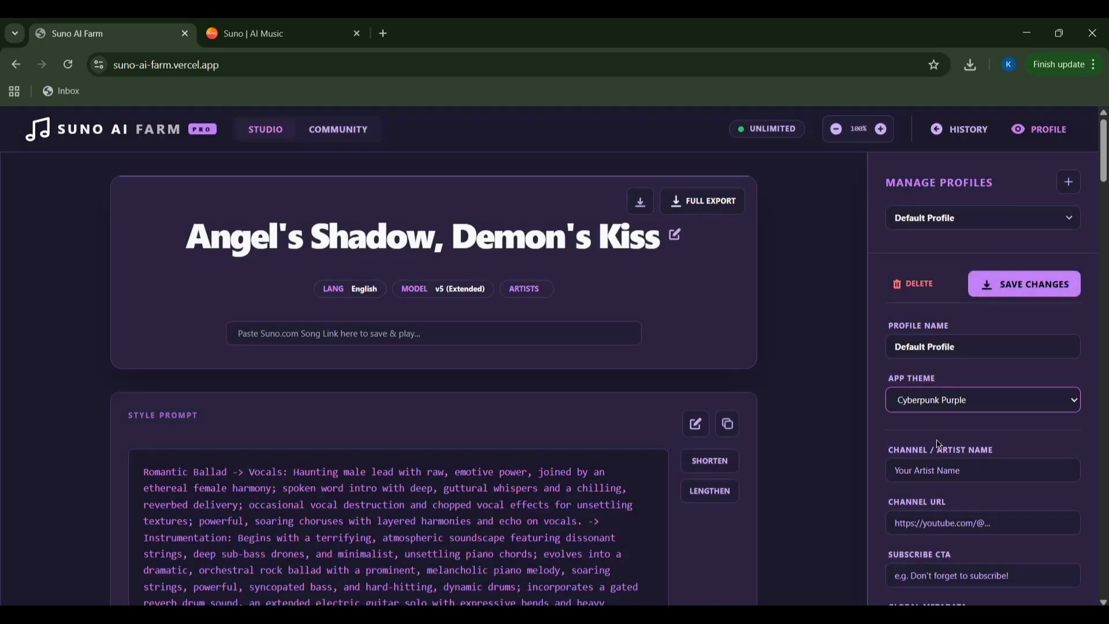
key("Down")
key("Down")
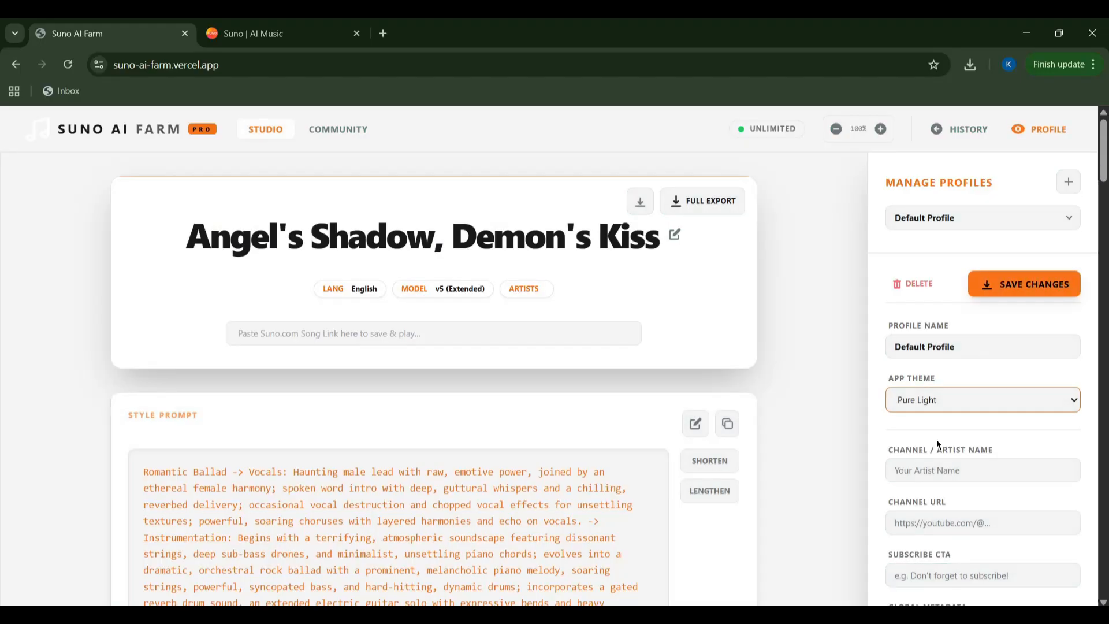
key("Up")
key("Up")
key("Up")
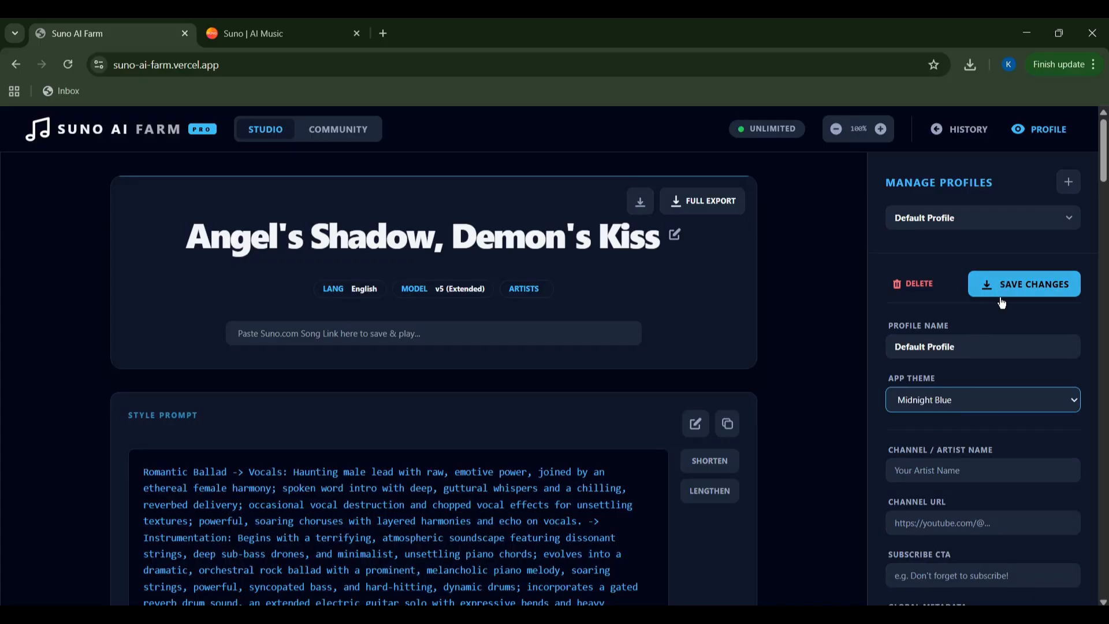
Replace the profile name and save the profile changes.
double_click(990, 346)
type("Cody")
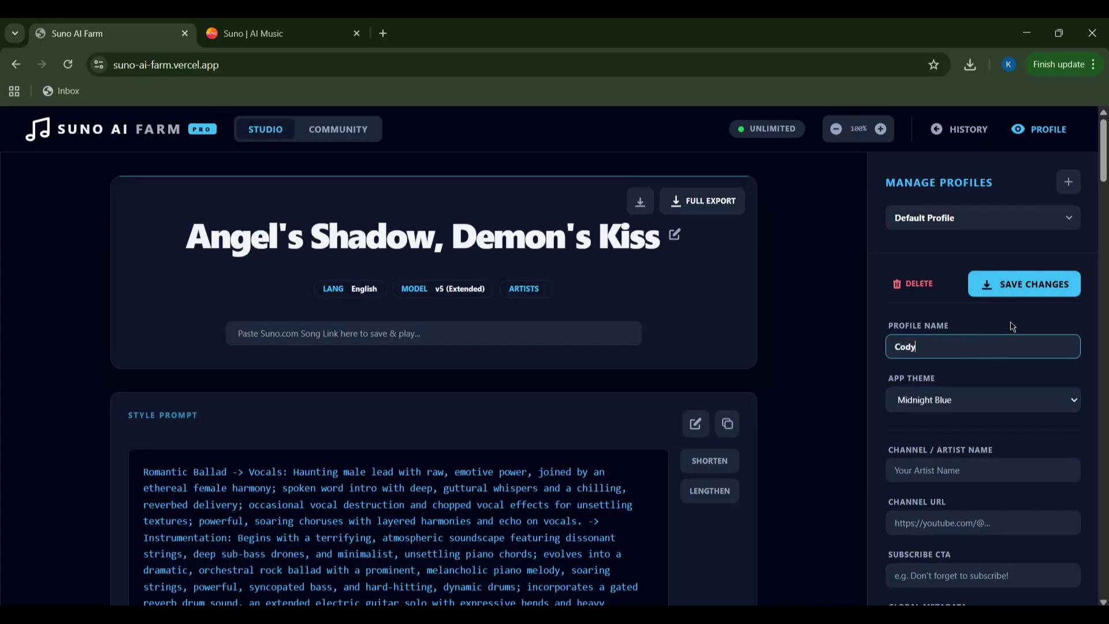
left_click(1023, 285)
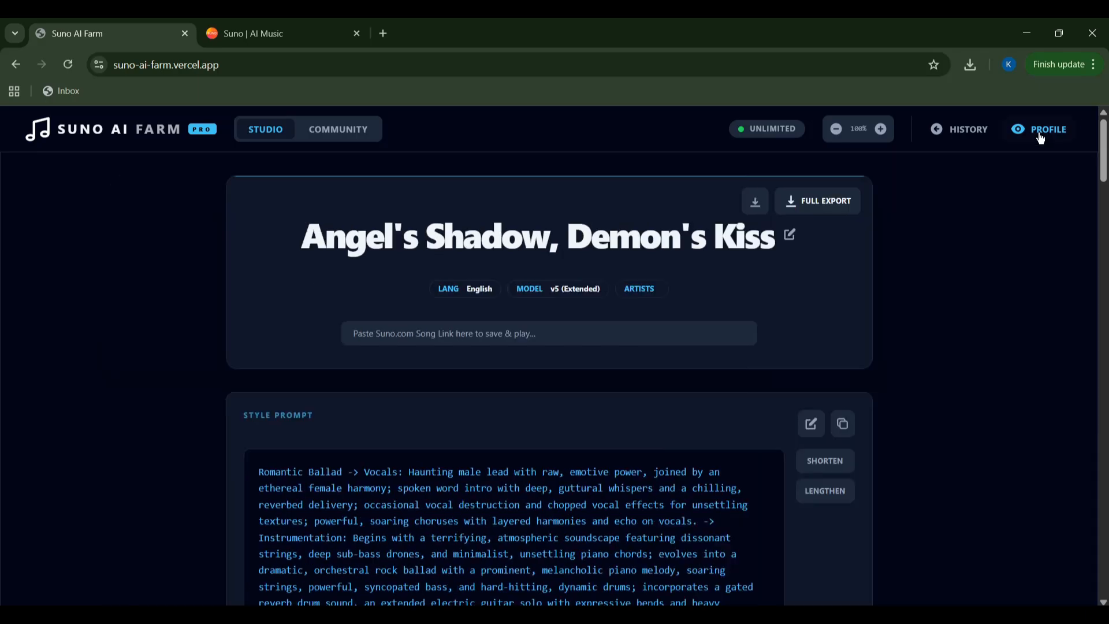
Show the HISTORY library of saved songs beside the studio.
left_click(968, 129)
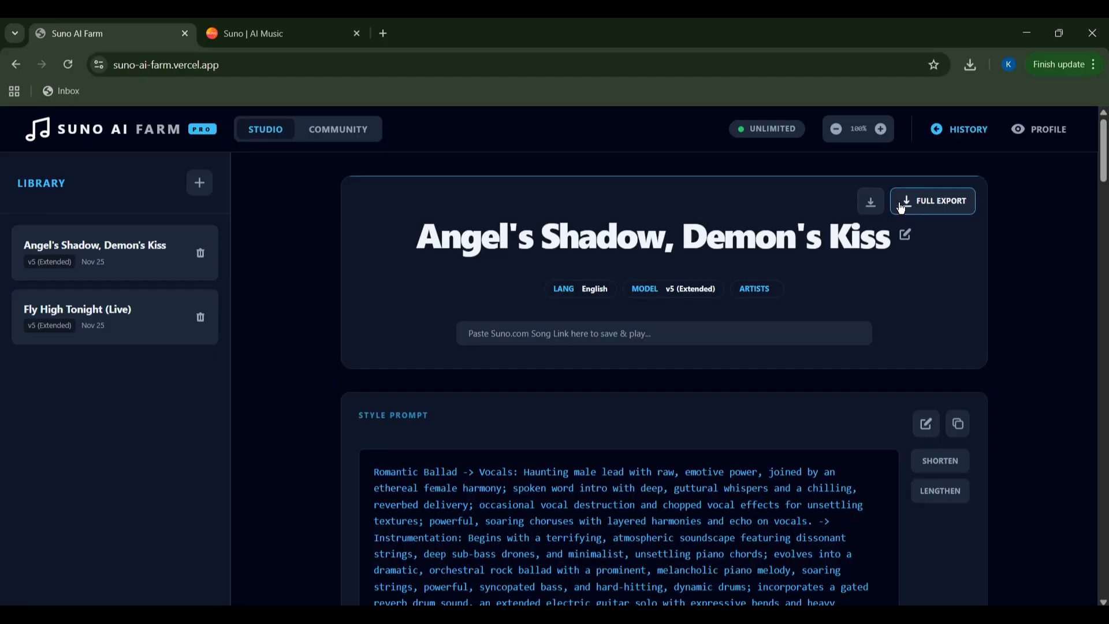
Run FULL EXPORT to open the song's production-assets page in a new tab and review it.
left_click(949, 208)
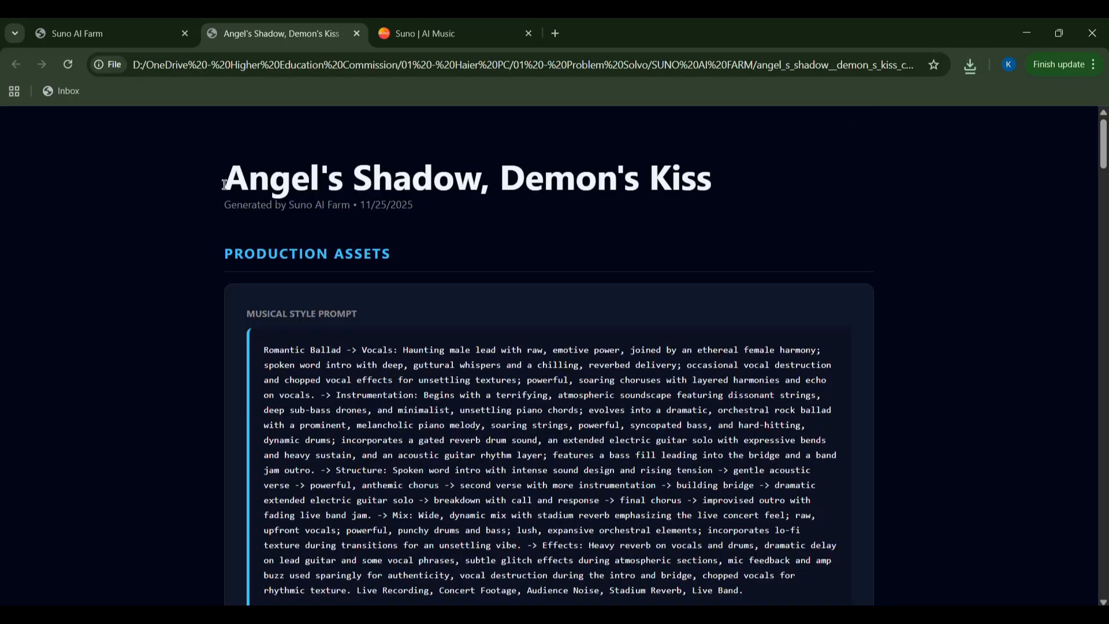
left_click_drag(223, 182, 719, 181)
left_click(751, 181)
scroll(520, 346, "down", 5)
scroll(291, 285, "down", 5)
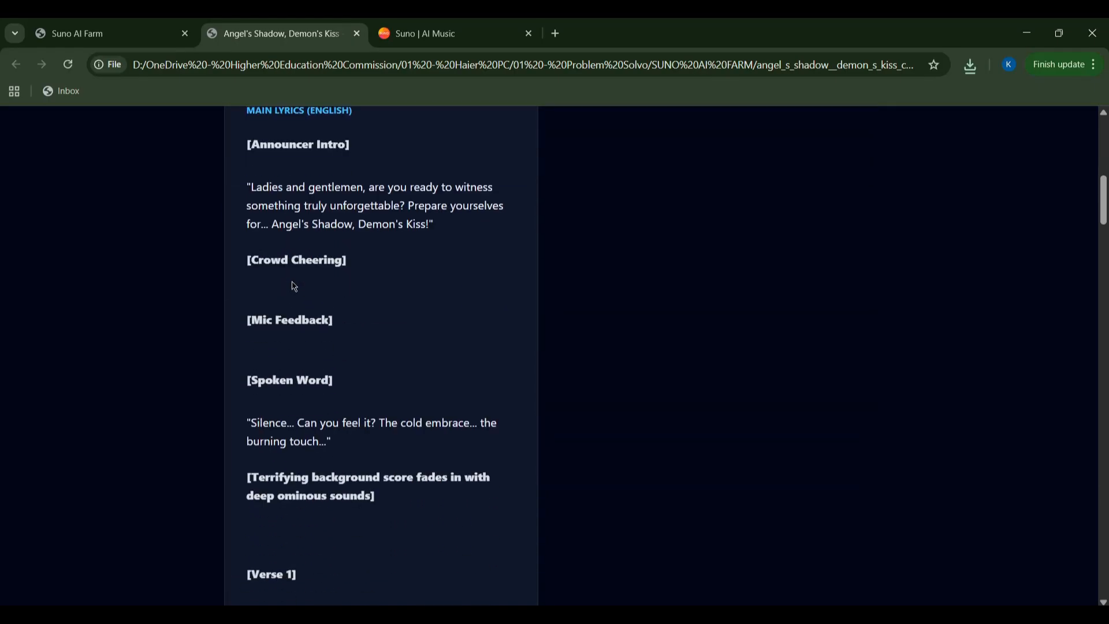
scroll(607, 329, "down", 4)
scroll(632, 338, "down", 4)
scroll(771, 364, "down", 4)
scroll(748, 366, "down", 4)
scroll(749, 366, "down", 5)
scroll(749, 366, "down", 5)
scroll(749, 367, "down", 5)
scroll(748, 367, "down", 4)
scroll(749, 367, "down", 5)
scroll(749, 366, "down", 1)
scroll(749, 366, "down", 5)
scroll(748, 367, "down", 4)
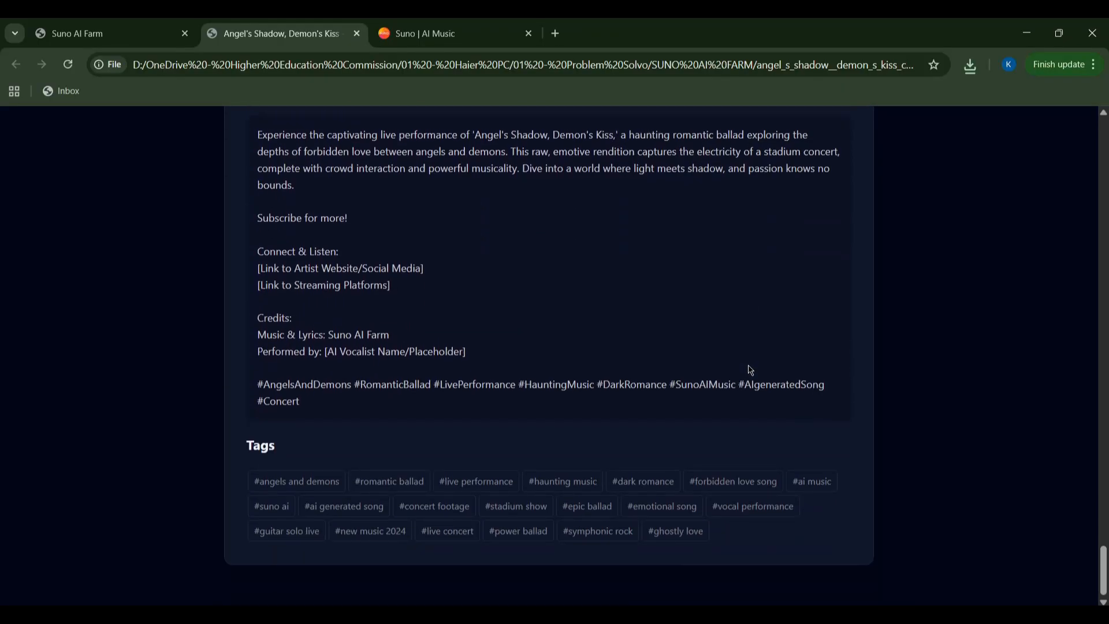
scroll(1021, 451, "up", 10)
scroll(744, 347, "up", 10)
Switch Suno's song creation to custom mode and reload the creation page.
left_click(77, 33)
scroll(953, 346, "down", 3)
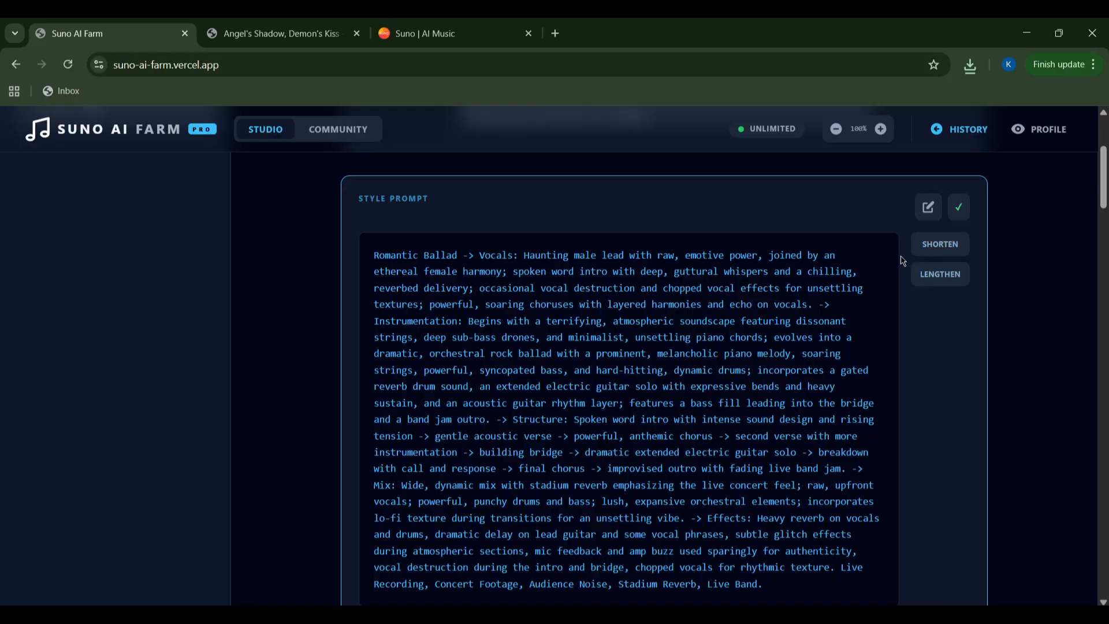
left_click(451, 34)
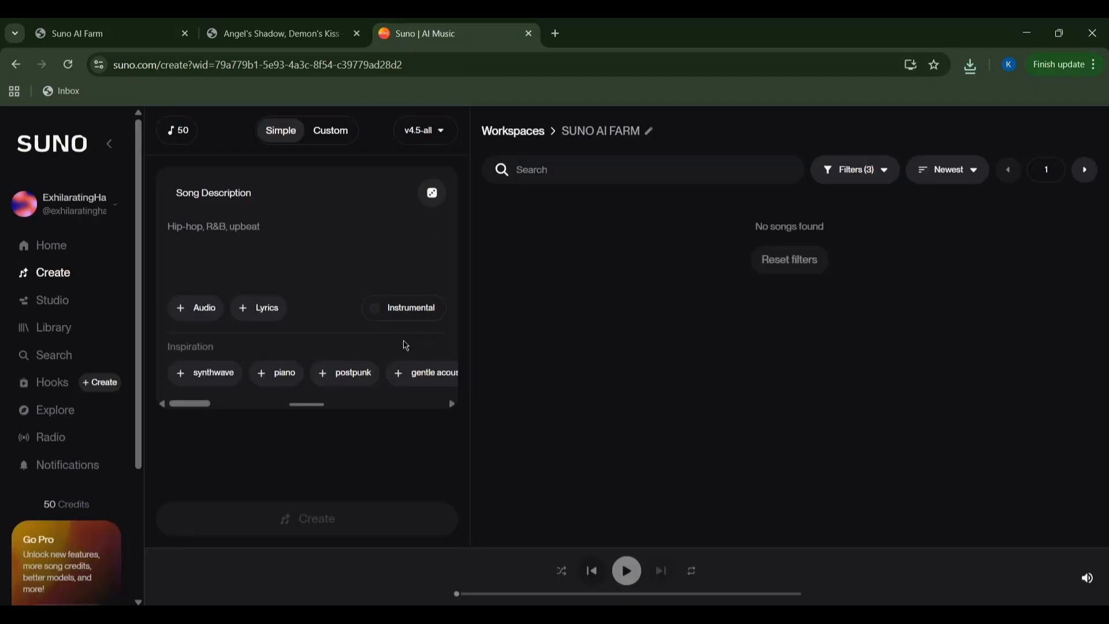
left_click(330, 130)
left_click(305, 440)
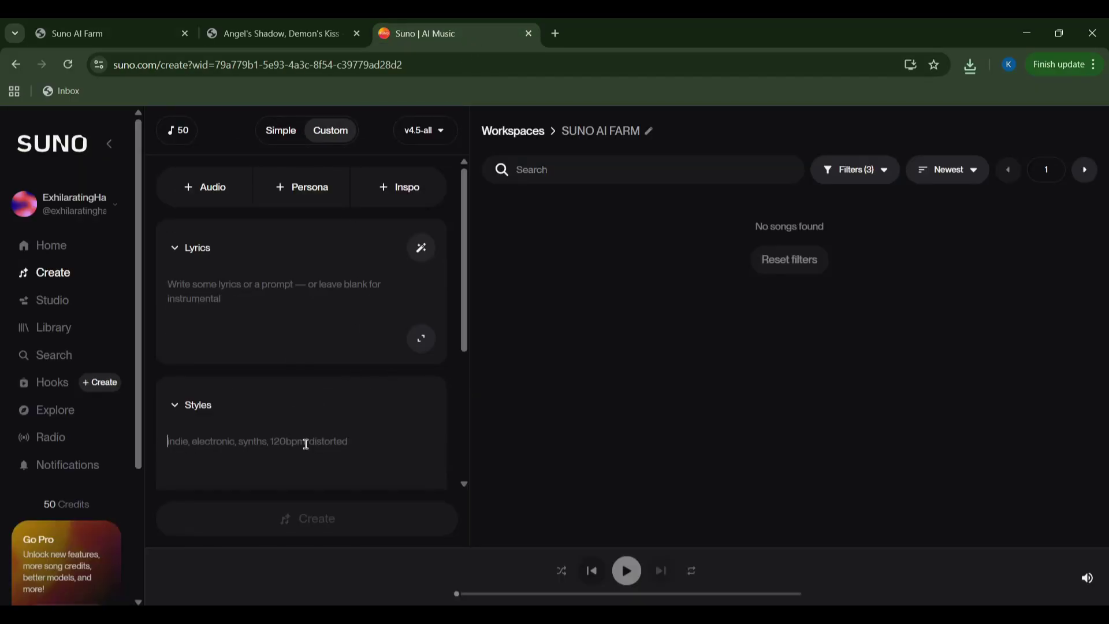
left_click(274, 34)
scroll(313, 261, "down", 2)
left_click(78, 33)
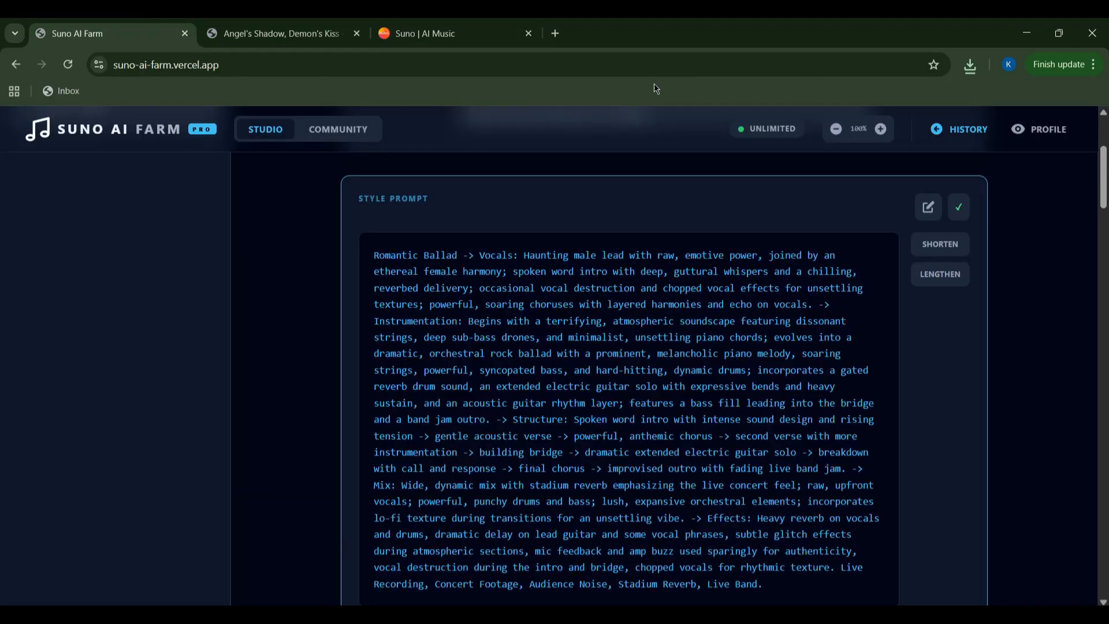
left_click(424, 34)
scroll(343, 443, "down", 1)
scroll(381, 424, "up", 1)
key("F5")
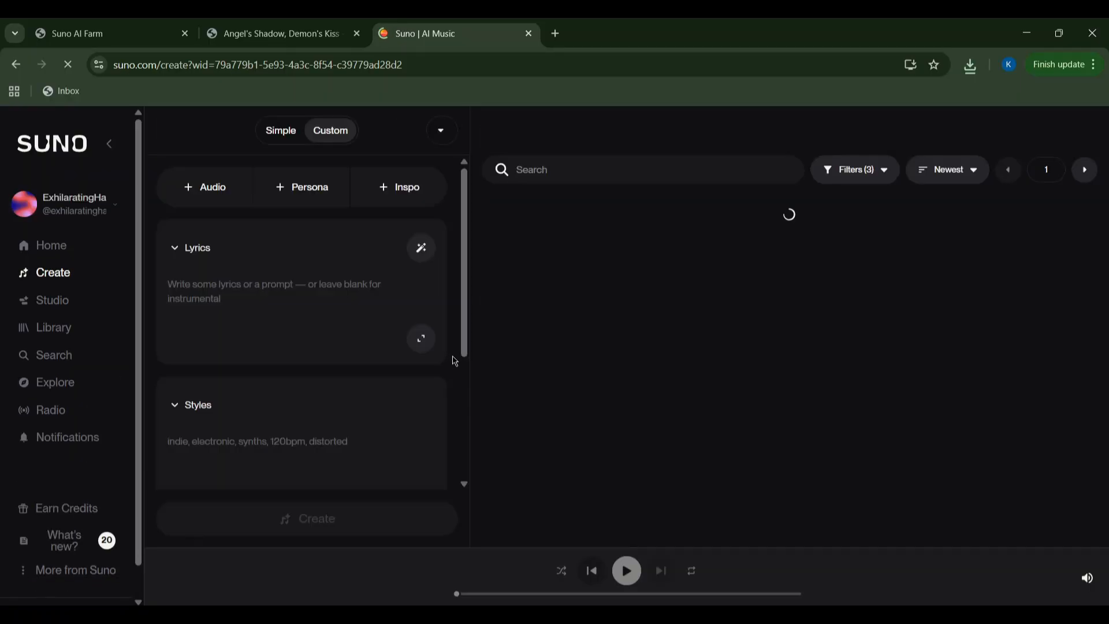
left_click(77, 32)
scroll(555, 347, "down", 5)
Copy the lyrics from Suno AI Farm into Suno's Lyrics field.
left_click(444, 240)
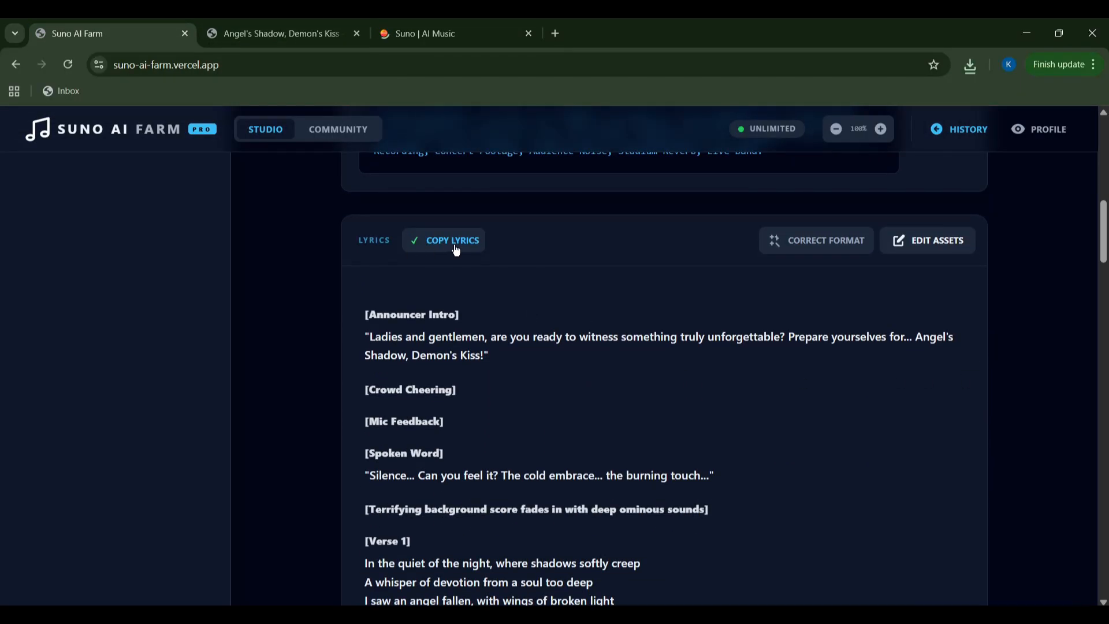
left_click(425, 33)
left_click(300, 290)
key("ctrl+v")
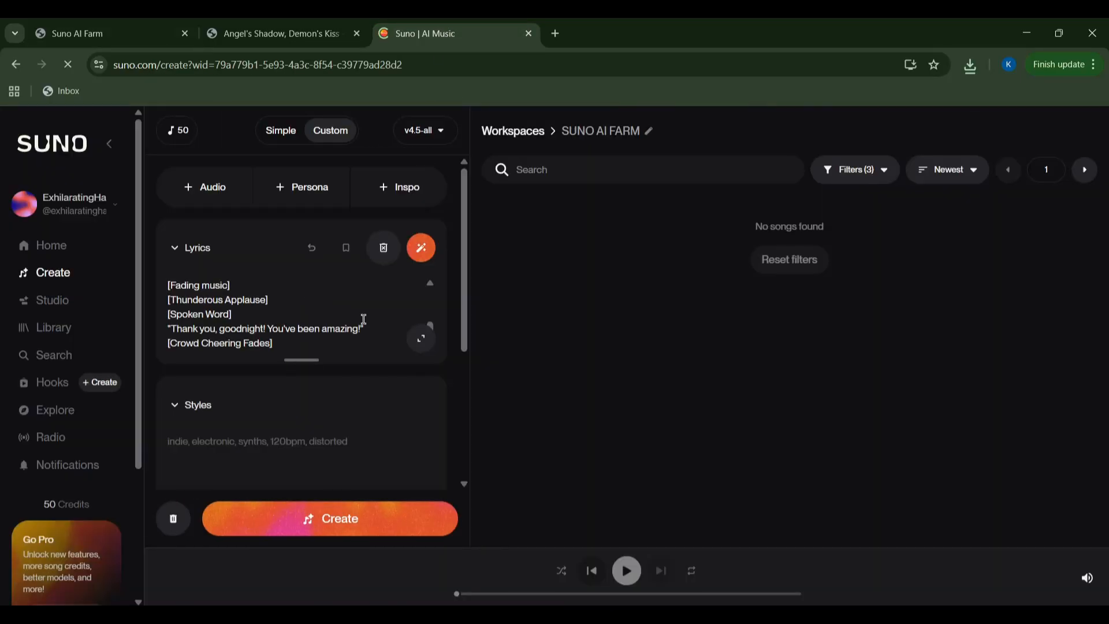
Copy the style prompt from Suno AI Farm into Suno's Styles field.
left_click(77, 34)
scroll(754, 396, "up", 5)
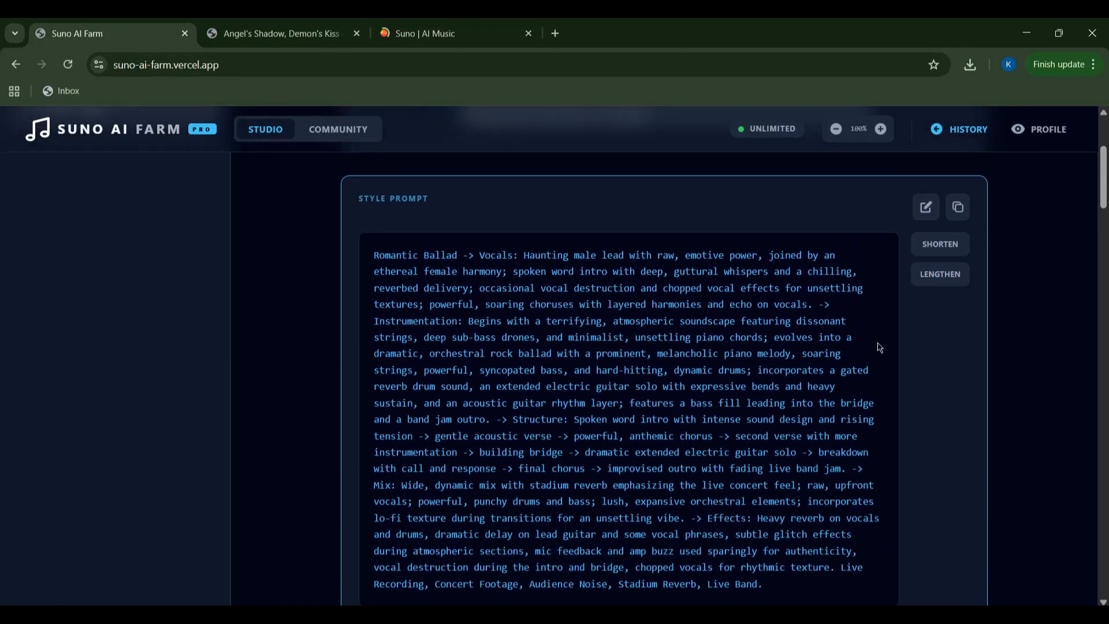
left_click(956, 210)
left_click(424, 33)
left_click(290, 441)
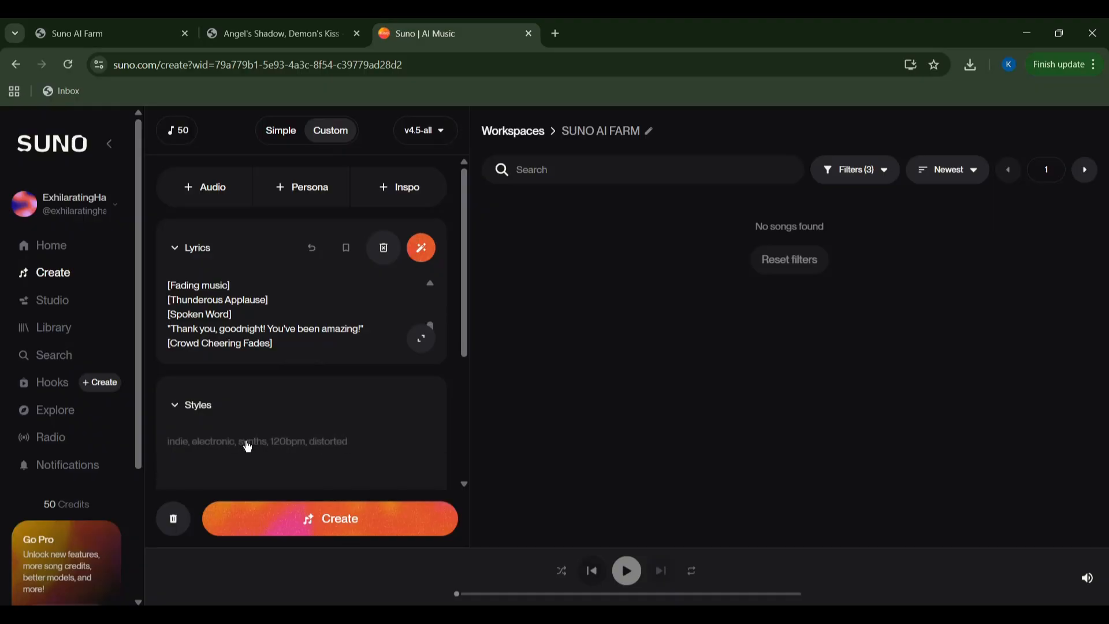
key("ctrl+v")
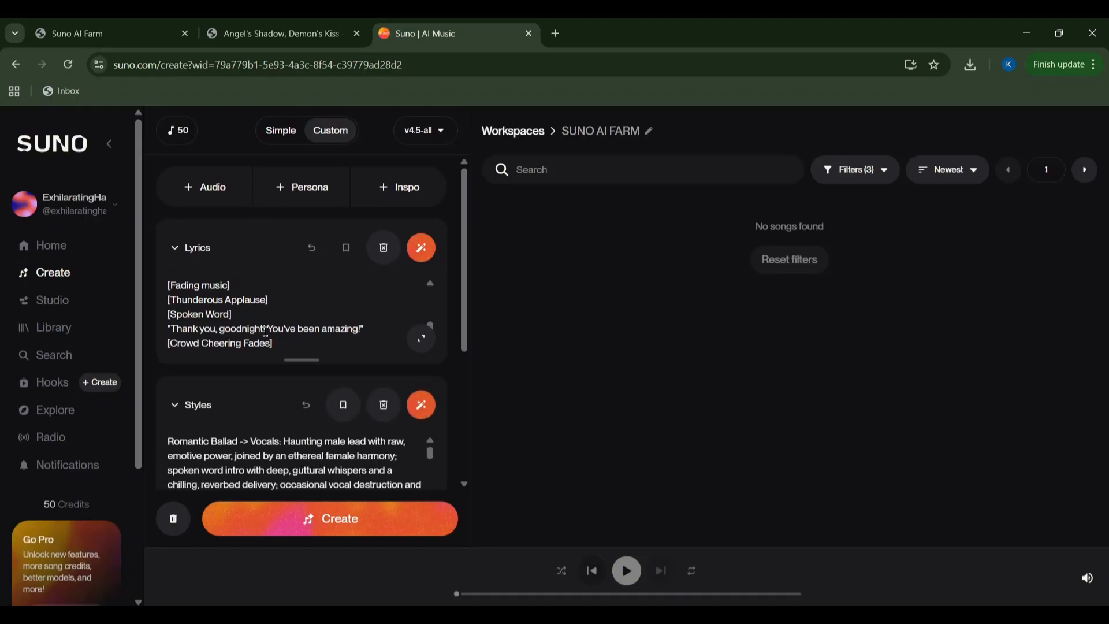
scroll(260, 317, "up", 5)
scroll(260, 311, "up", 5)
scroll(321, 364, "down", 5)
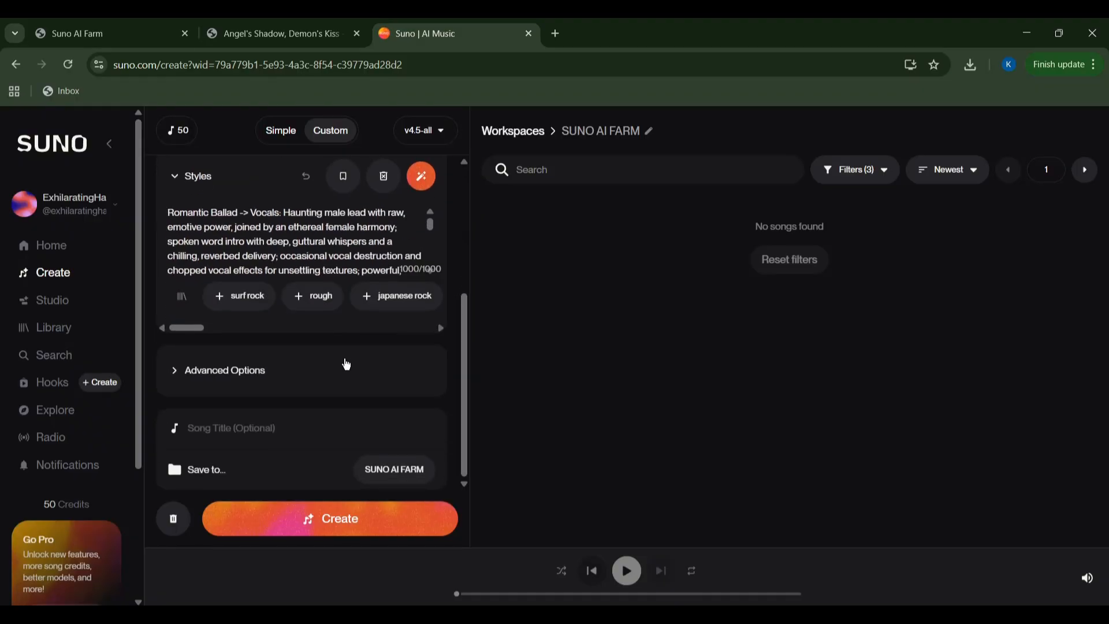
Copy the title 'Angel's Shadow, Demon's Kiss' into Suno's Song Title field.
left_click(95, 33)
left_click_drag(419, 232, 885, 251)
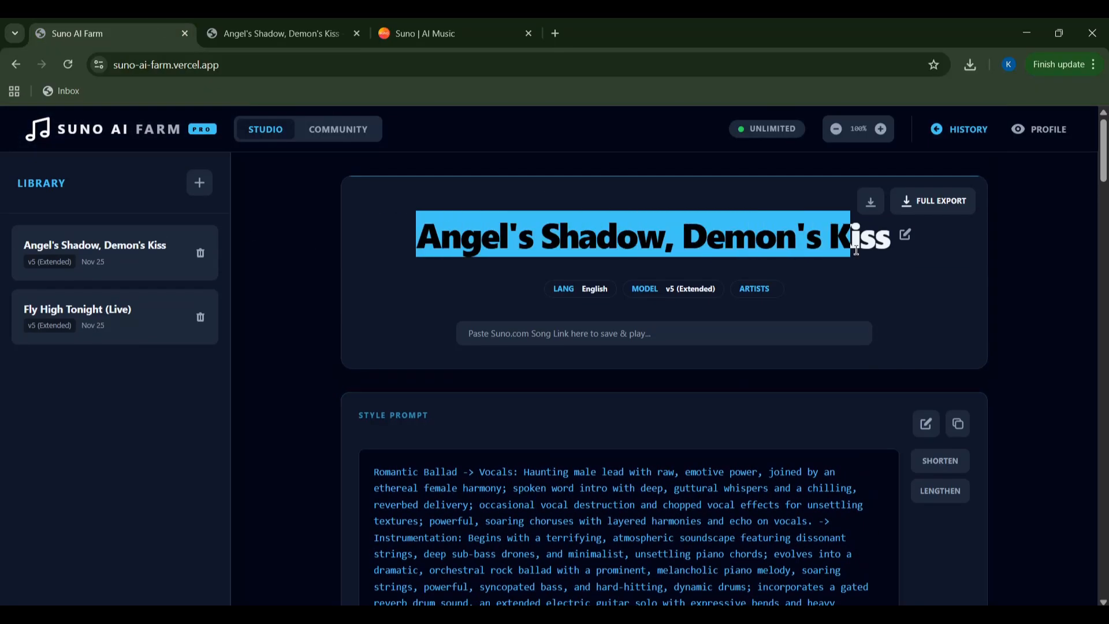
key("ctrl+c")
left_click(425, 33)
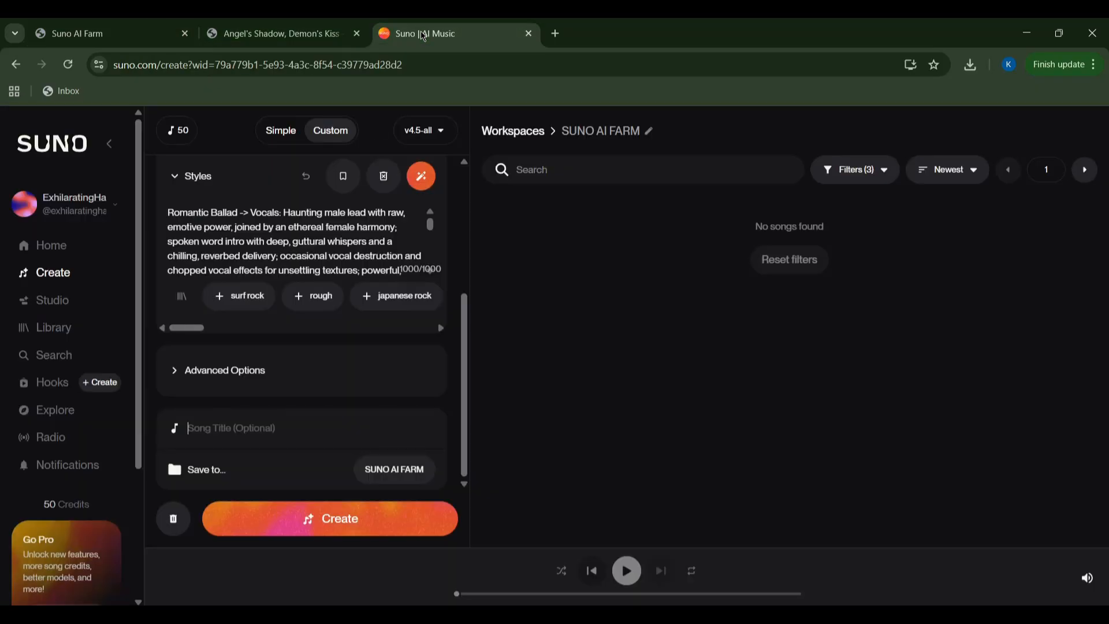
left_click(249, 428)
key("ctrl+v")
scroll(346, 346, "up", 3)
scroll(347, 347, "down", 3)
Create the song, visit the new song page, go back and play the fourth version with its details.
left_click(404, 526)
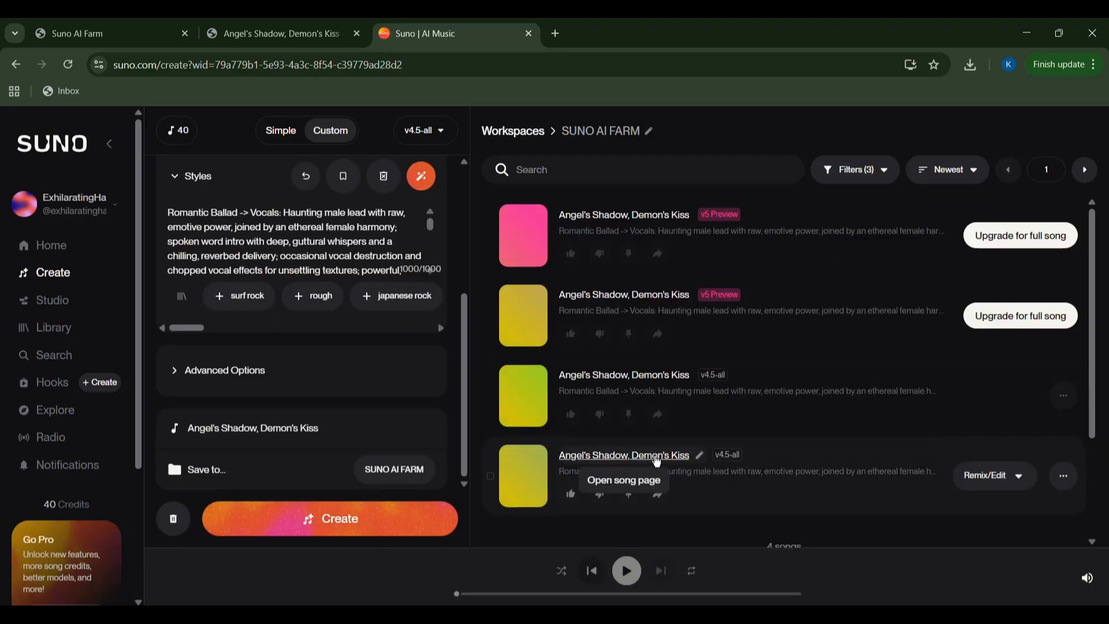
left_click(624, 455)
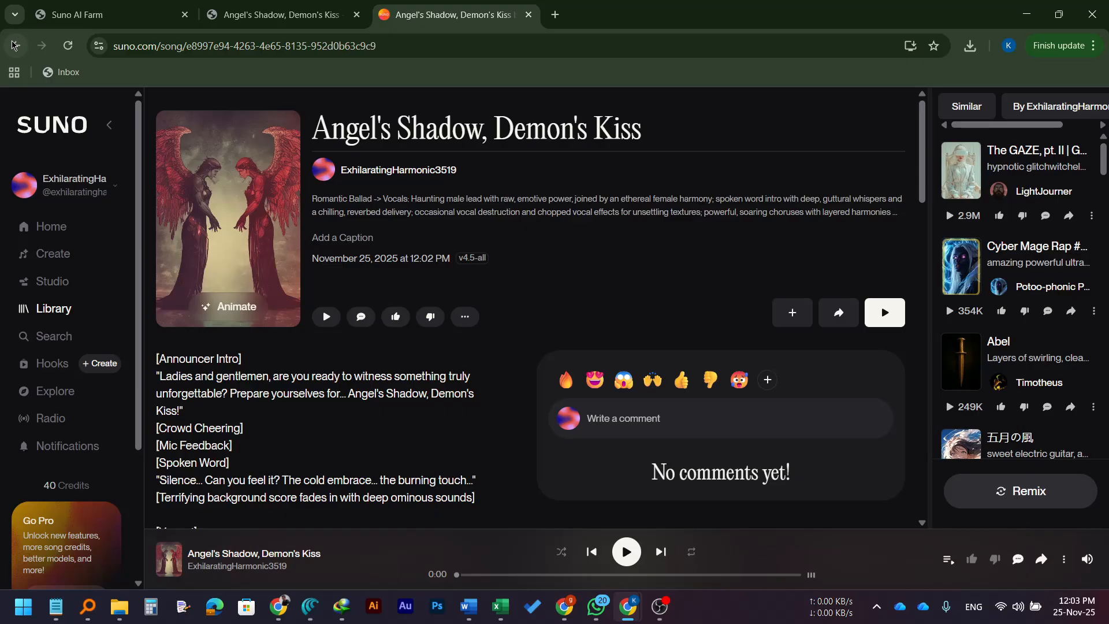
key("alt+Left")
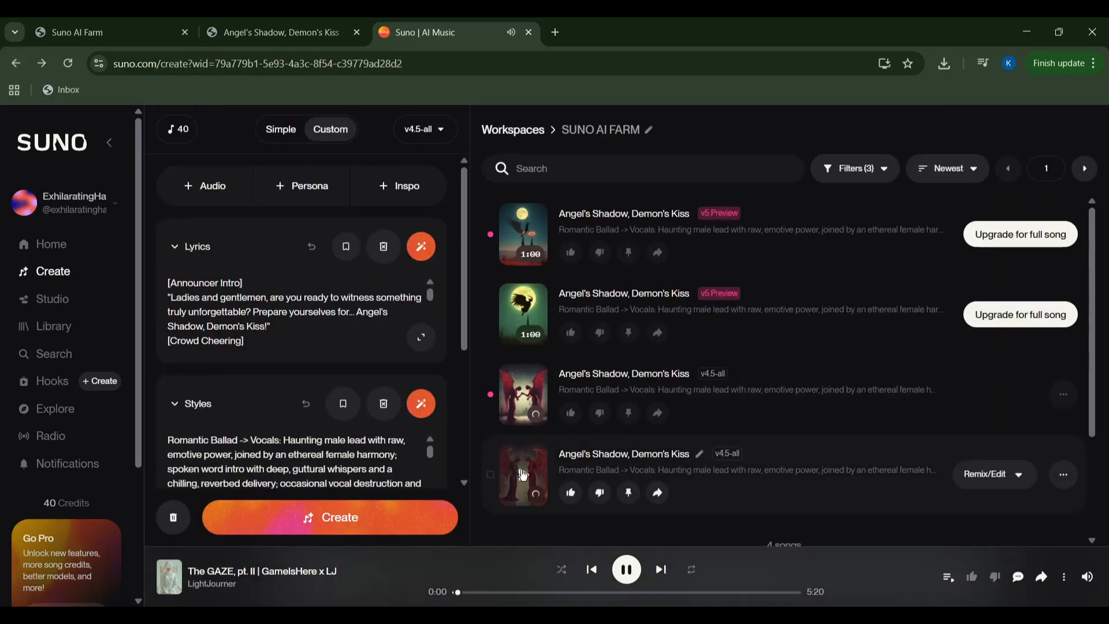
mouse_move(522, 474)
left_click(522, 474)
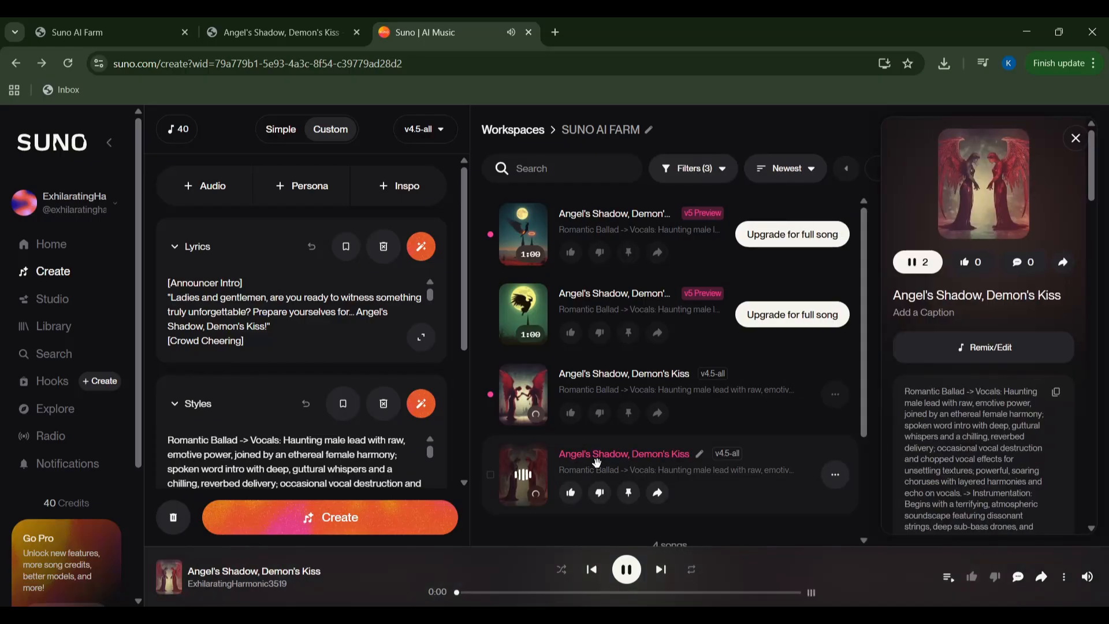
Follow the fourth version's lyrics on its song page during playback, nudging the volume up.
left_click(676, 459)
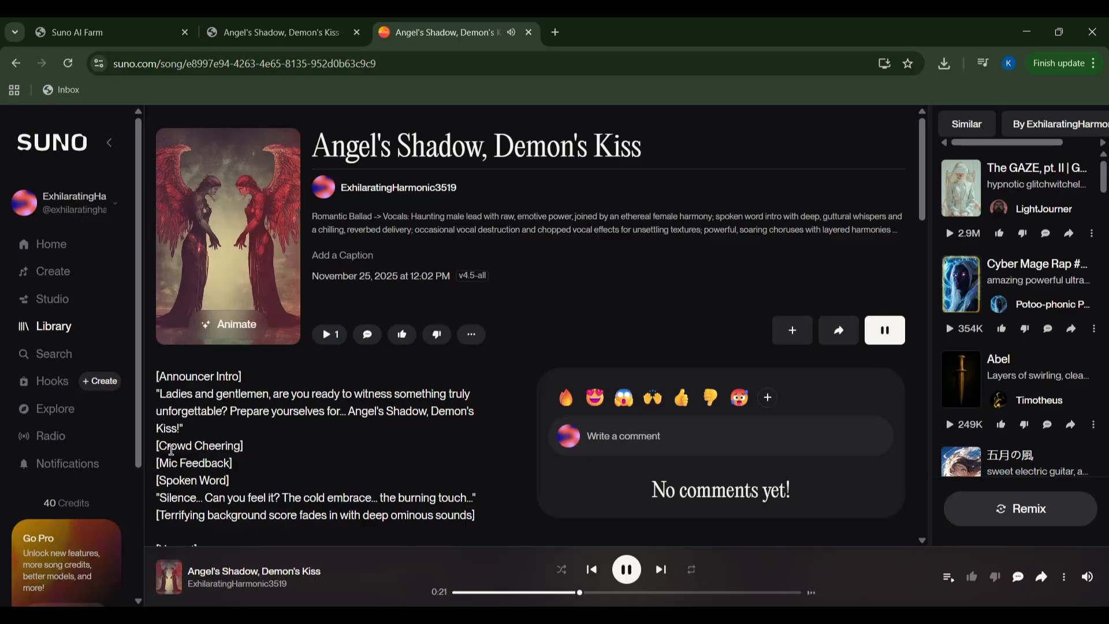
left_click_drag(213, 445, 268, 445)
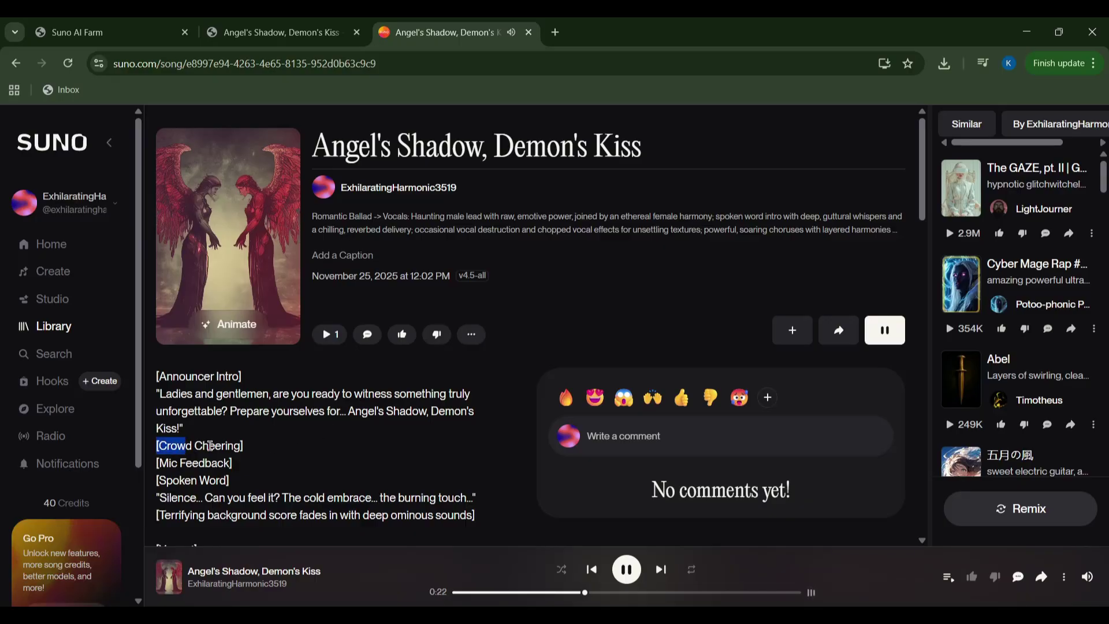
left_click(269, 445)
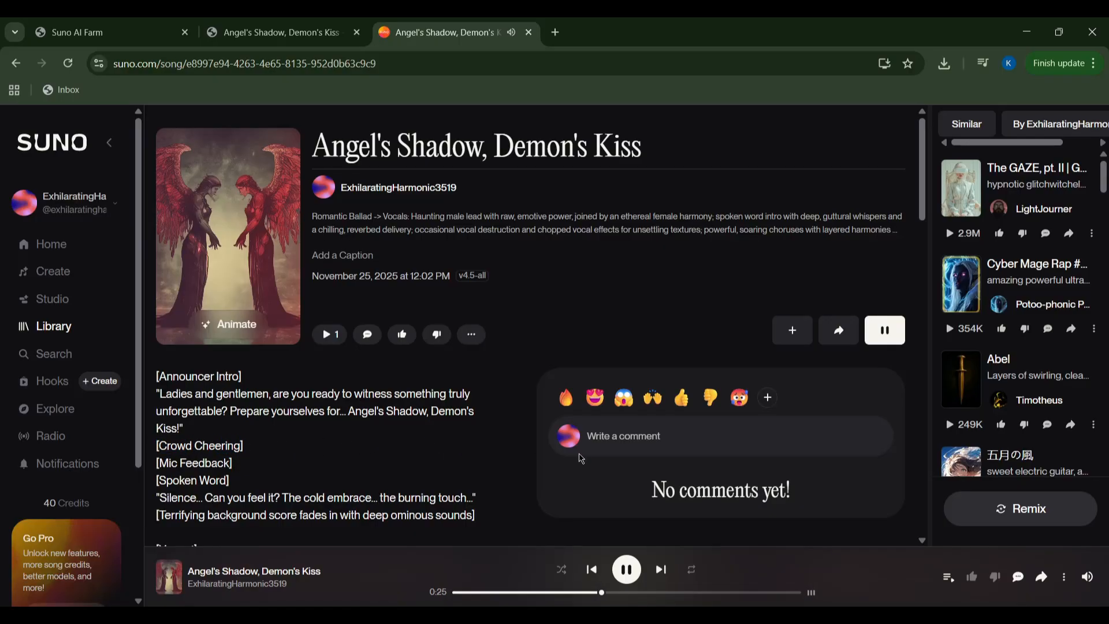
scroll(571, 453, "down", 1)
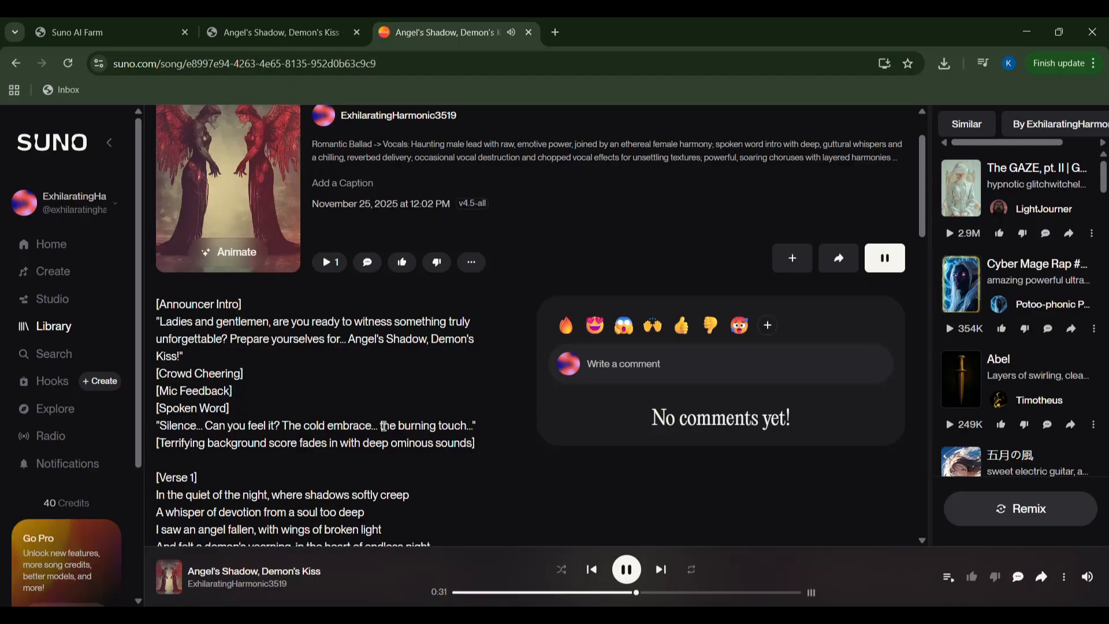
left_click_drag(378, 425, 476, 425)
left_click(489, 429)
left_click_drag(193, 442, 461, 442)
left_click(489, 450)
scroll(489, 449, "down", 1)
scroll(488, 449, "down", 1)
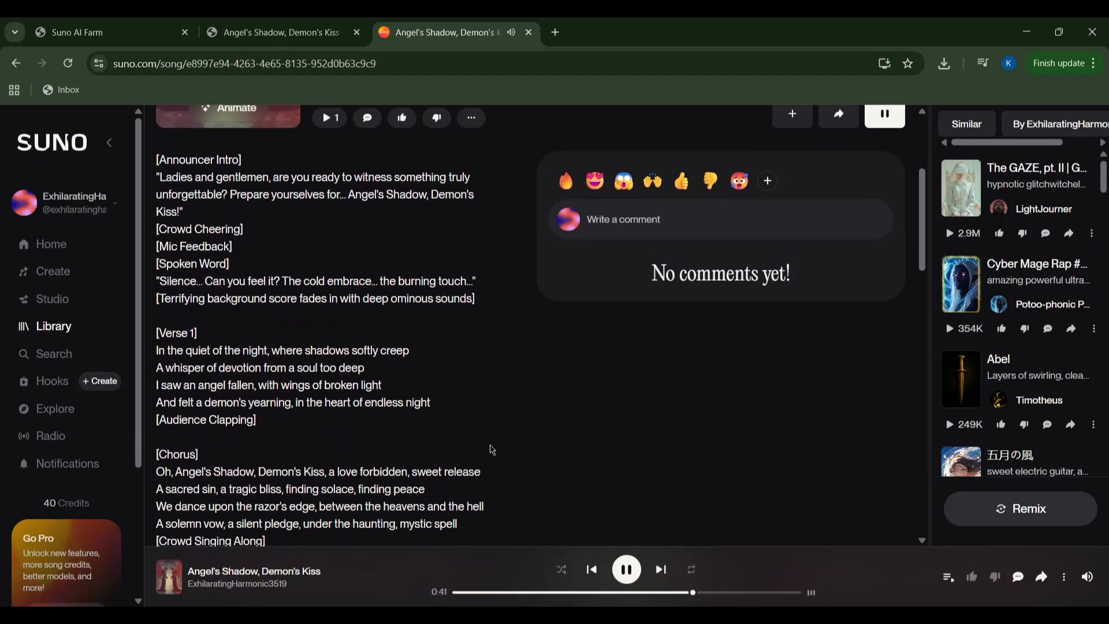
key("Up")
left_click_drag(156, 390, 378, 395)
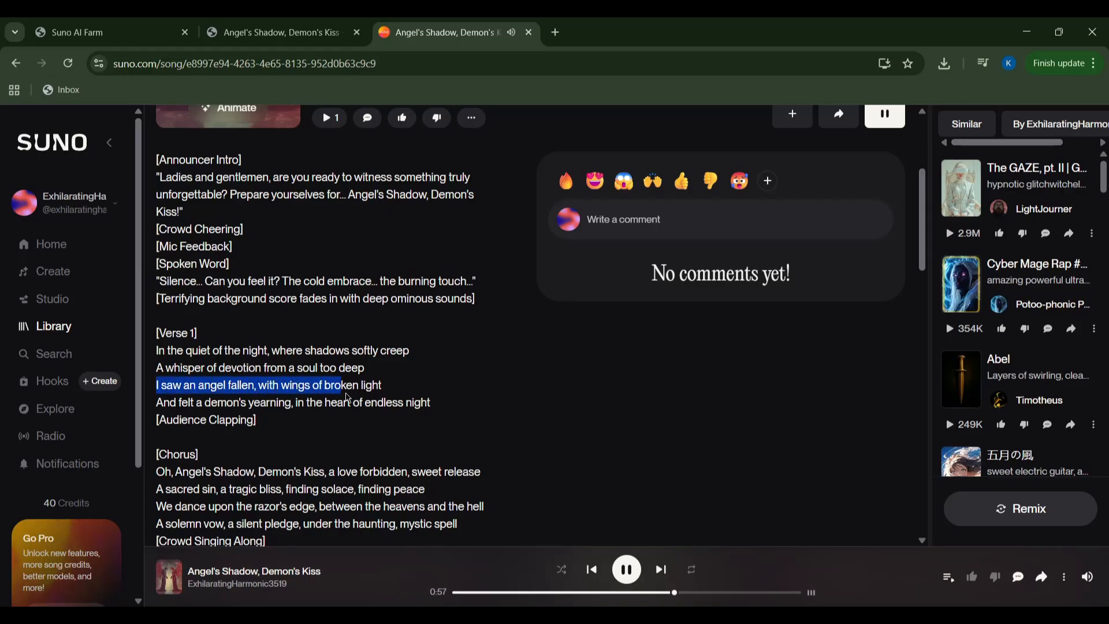
left_click(423, 393)
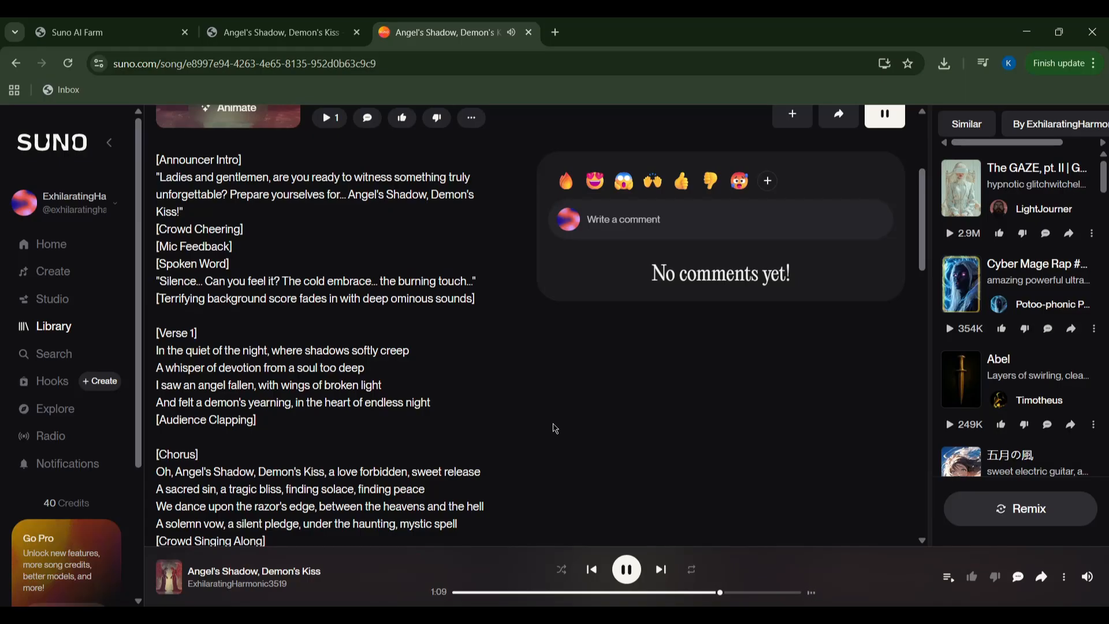
scroll(554, 428, "down", 1)
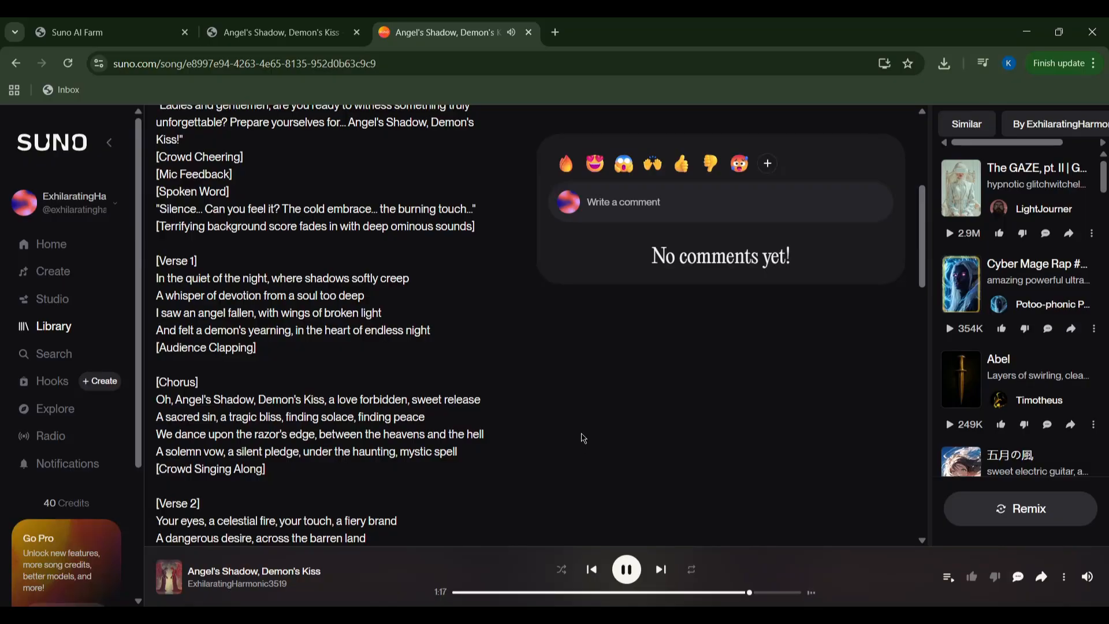
scroll(582, 438, "down", 1)
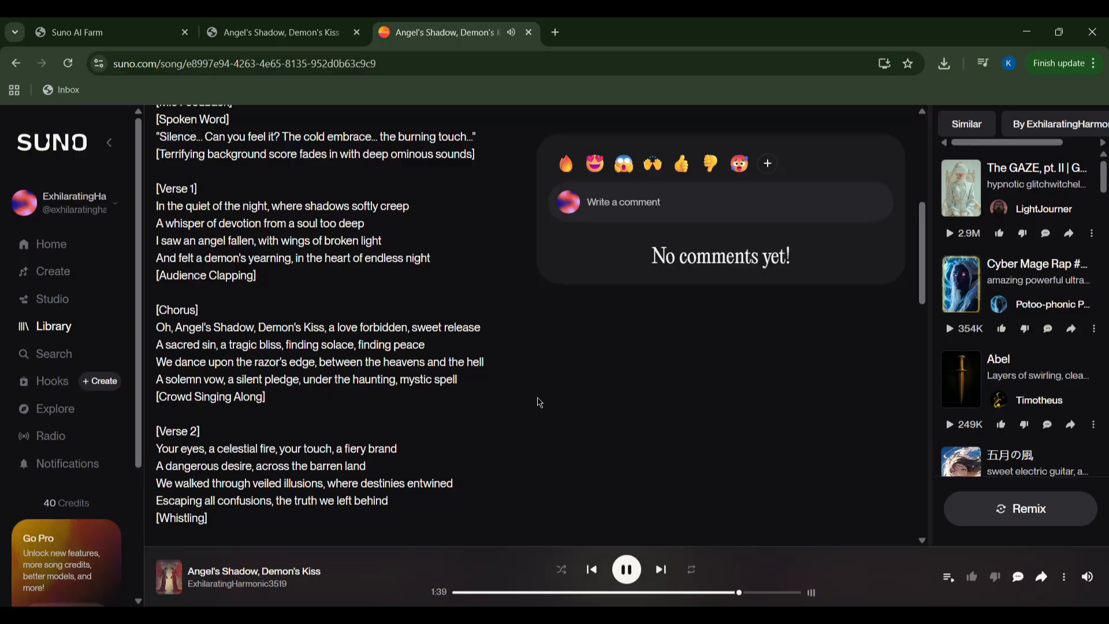
scroll(555, 395, "down", 2)
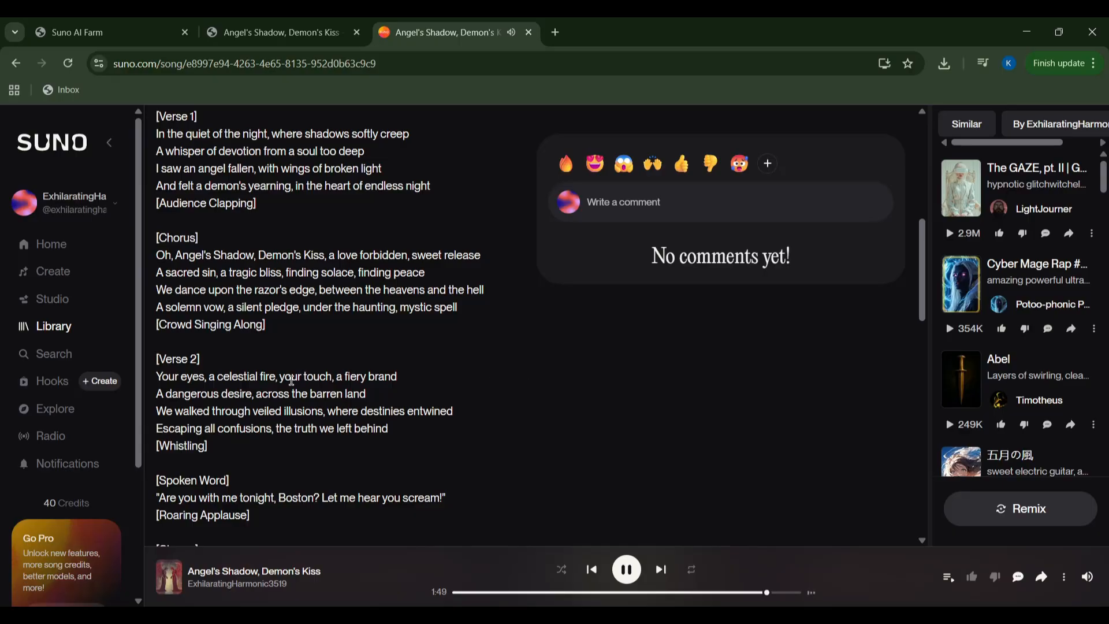
Follow the Verse 2 and call-and-response lines, then turn the volume down to 46.
left_click_drag(286, 376, 375, 377)
left_click(416, 380)
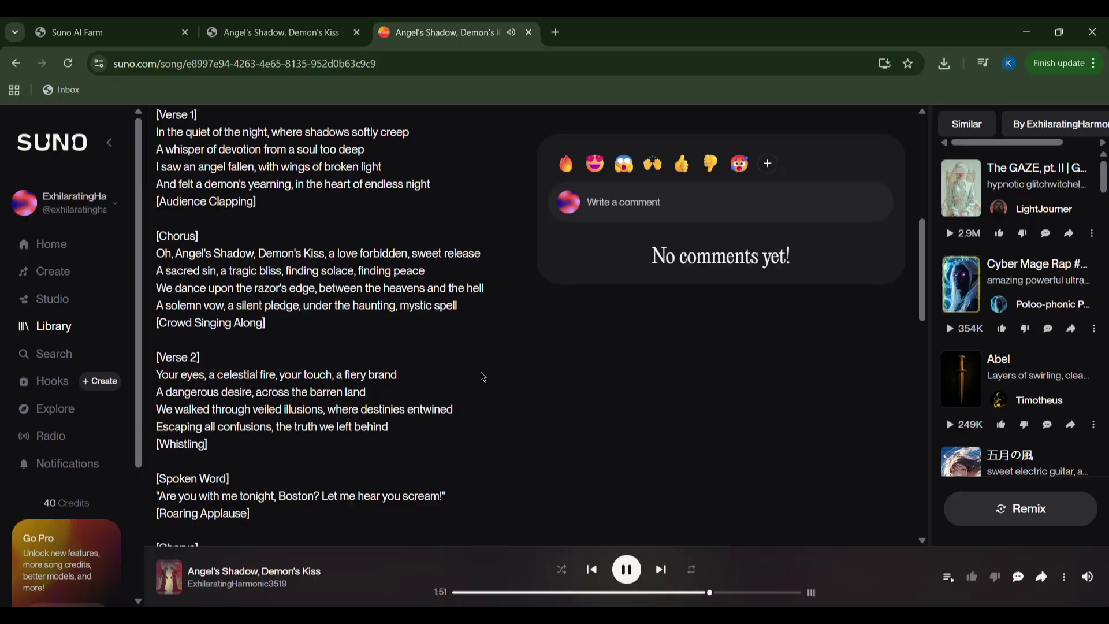
scroll(464, 377, "down", 3)
scroll(652, 429, "down", 5)
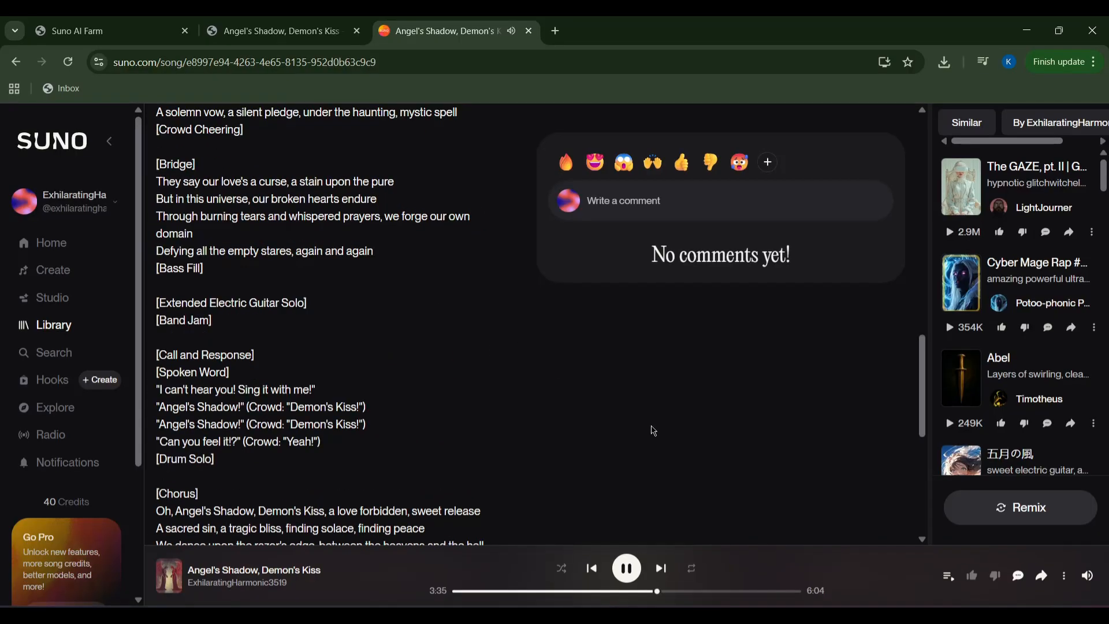
left_click_drag(205, 389, 253, 388)
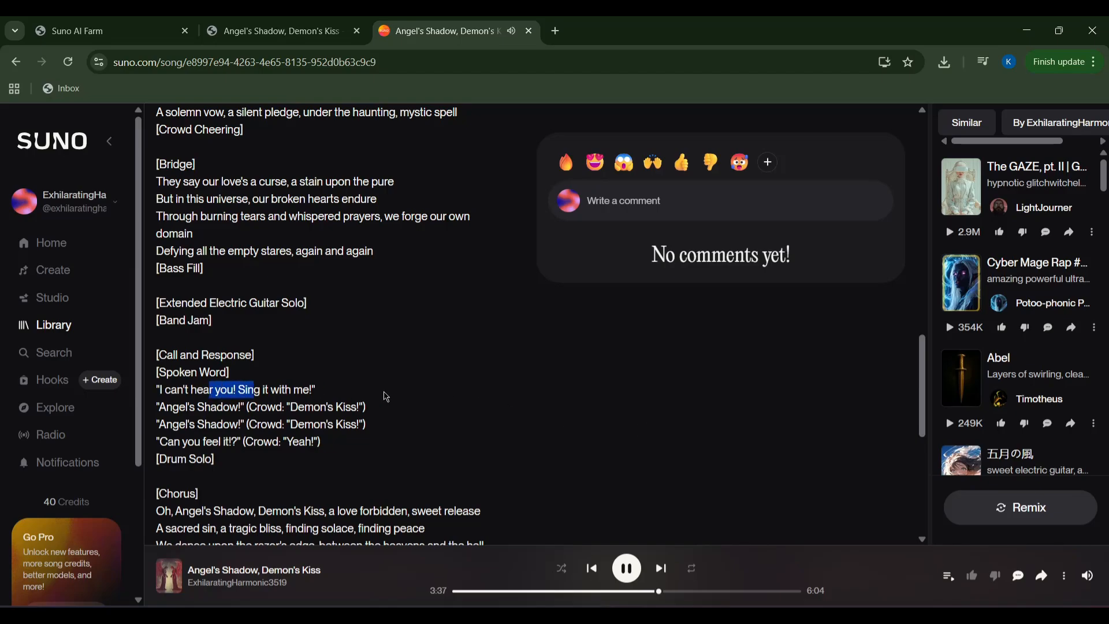
left_click(386, 397)
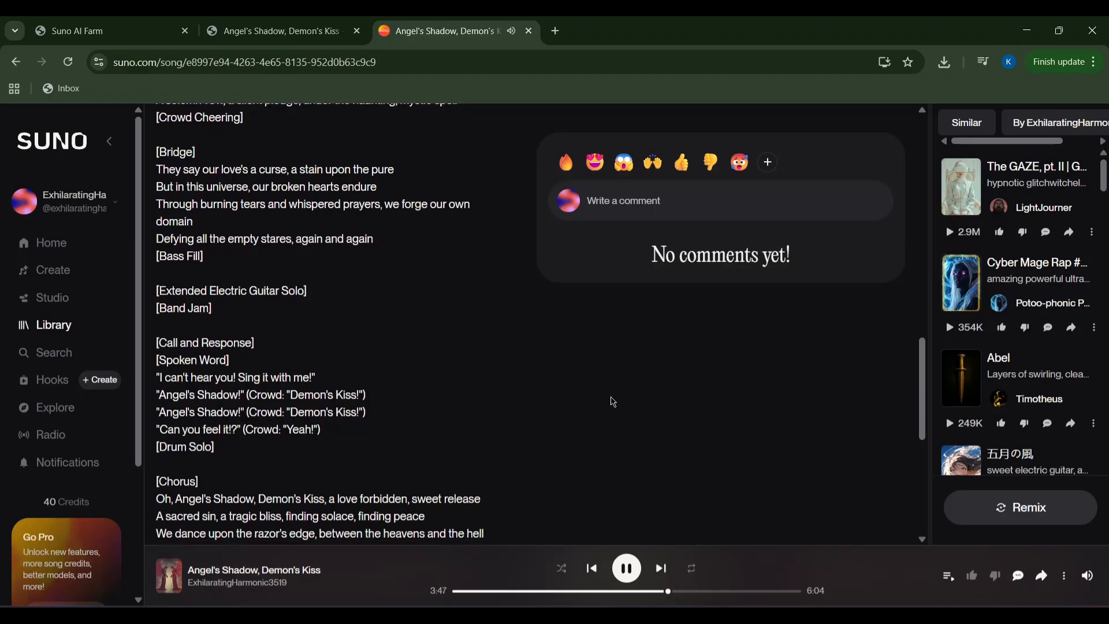
scroll(611, 401, "down", 2)
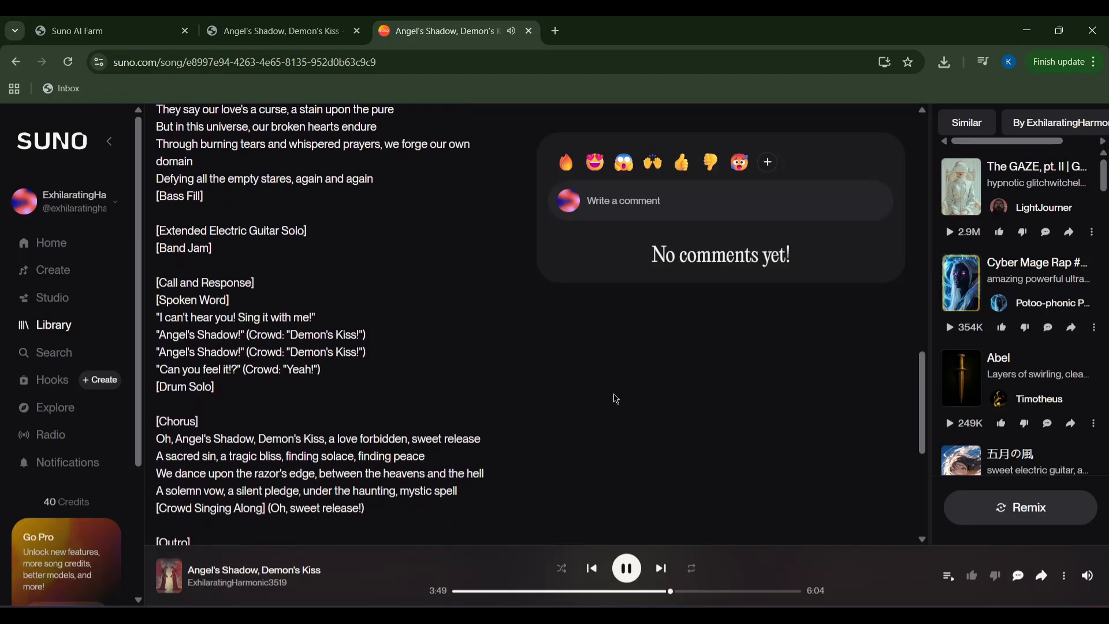
scroll(613, 398, "down", 2)
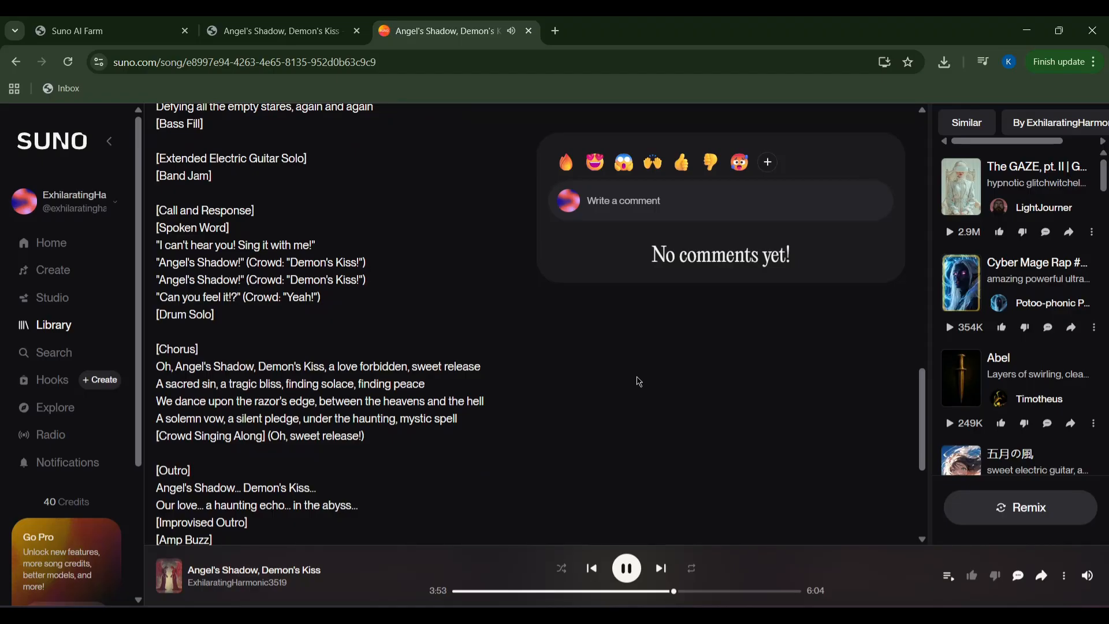
scroll(638, 381, "down", 4)
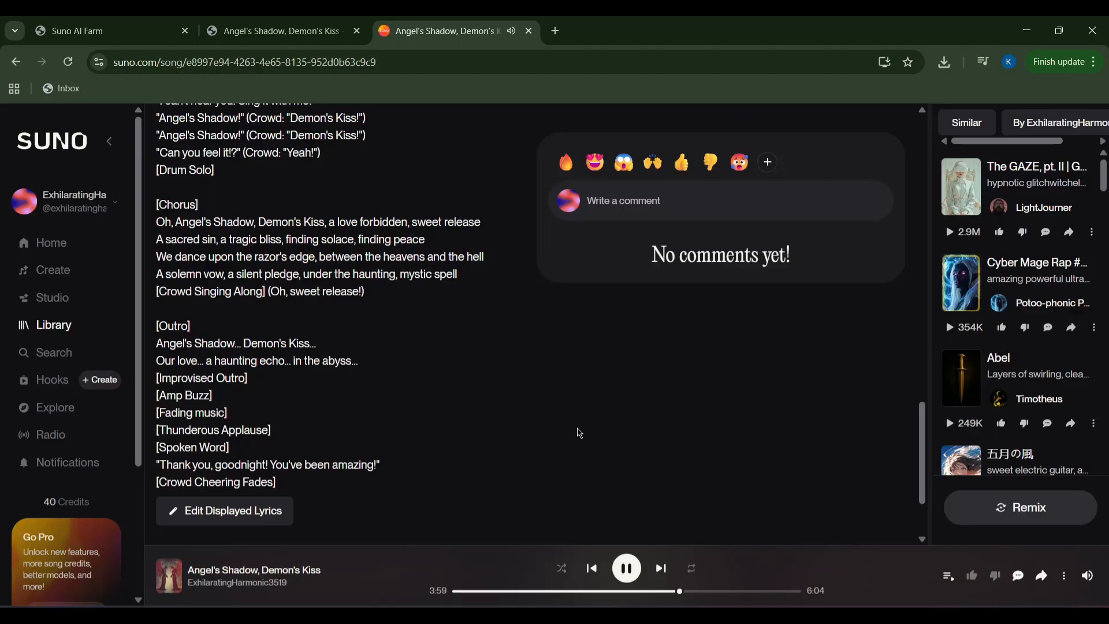
key("Down")
key("Down")
key("Down")
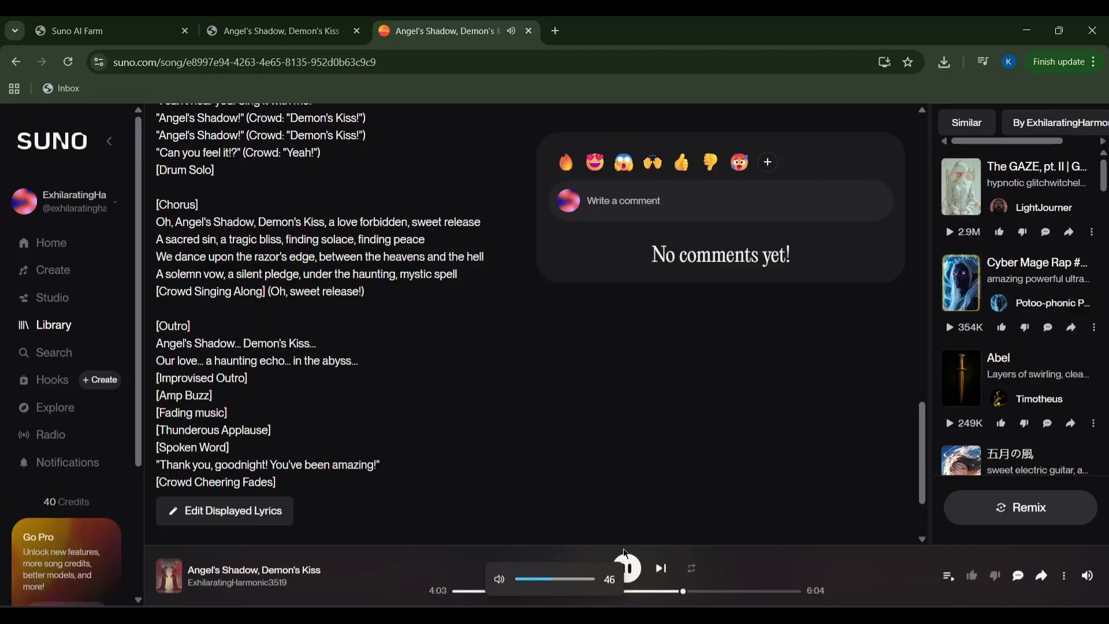
Play the 5:44 version from the workspace on its song page, then pause it past one minute.
left_click(16, 61)
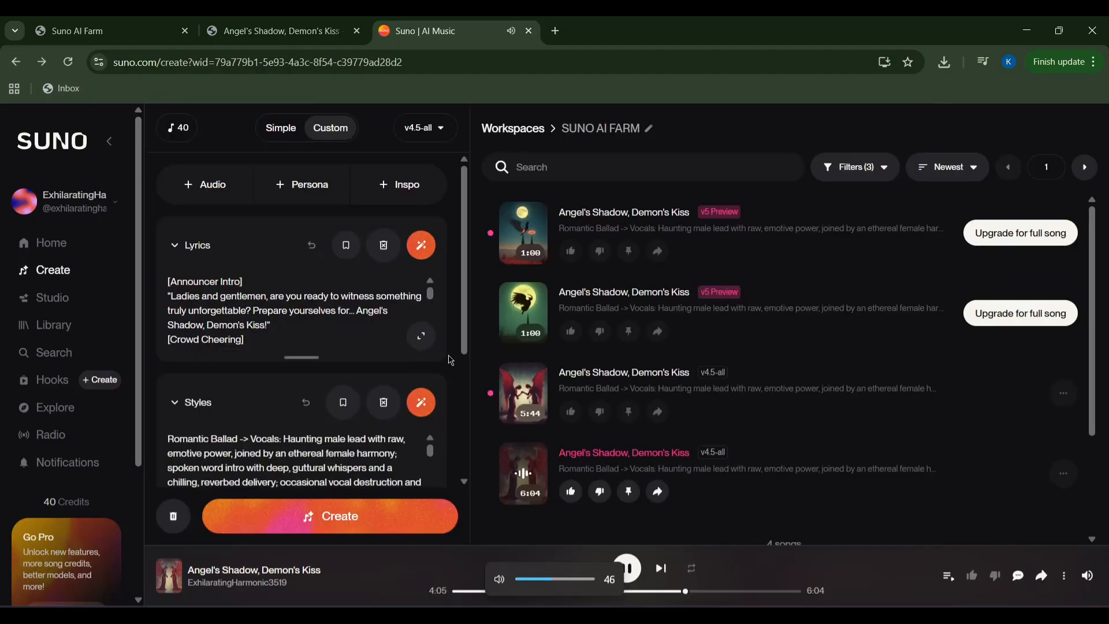
left_click(522, 394)
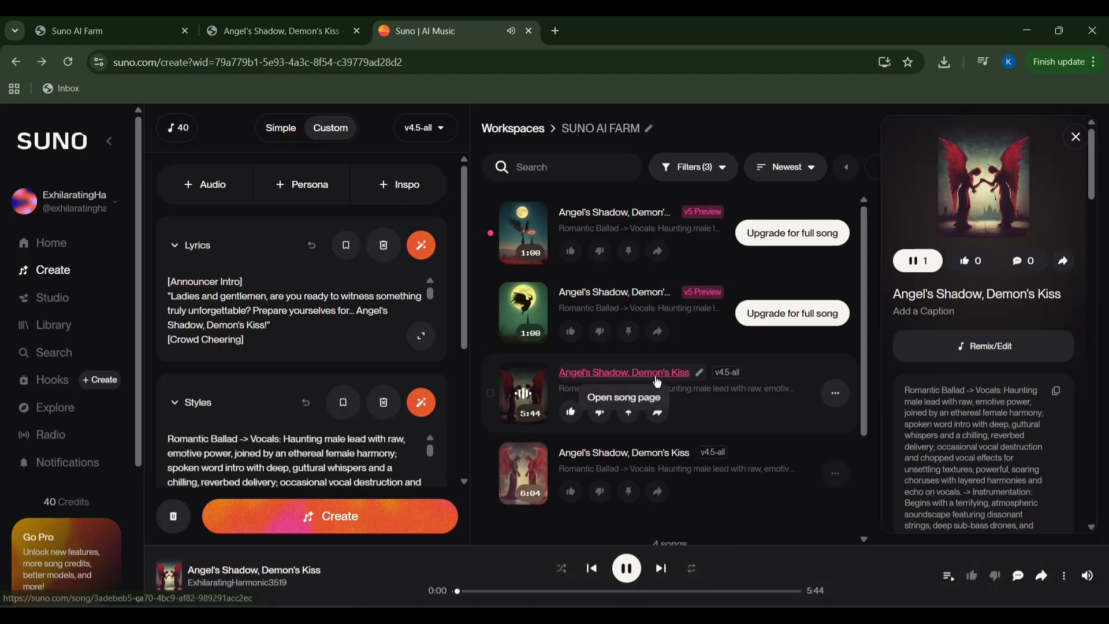
left_click(630, 375)
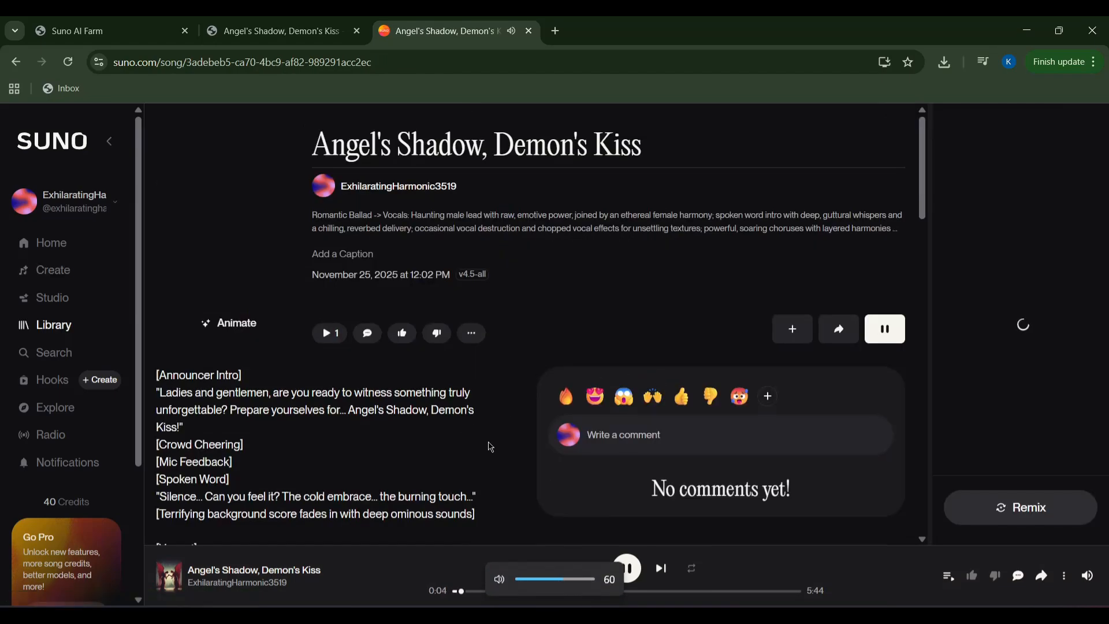
scroll(465, 447, "down", 1)
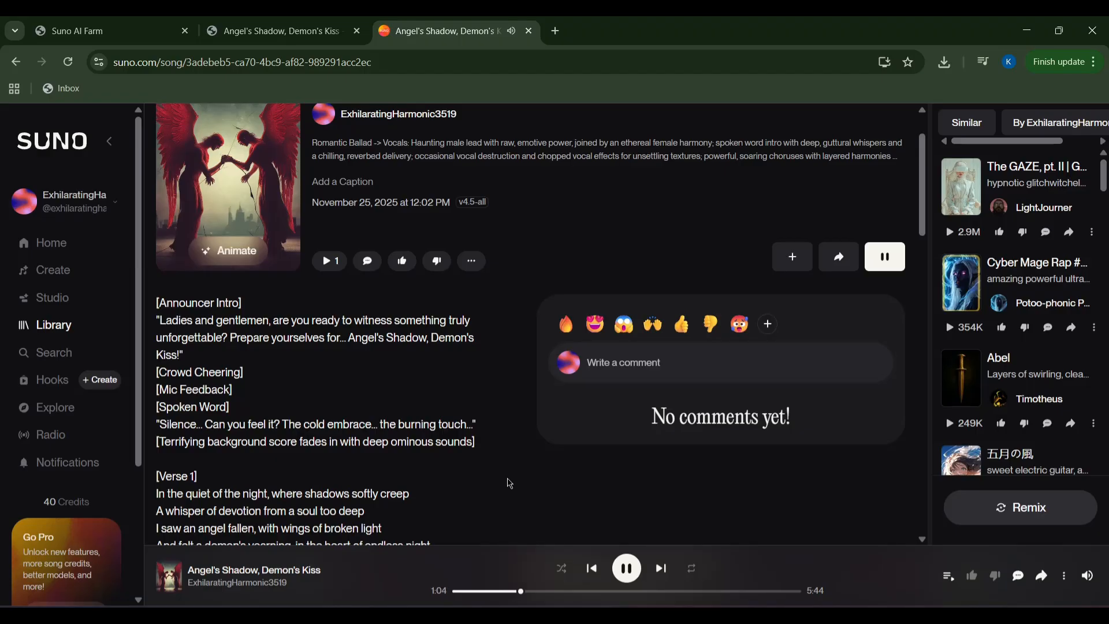
scroll(509, 482, "down", 3)
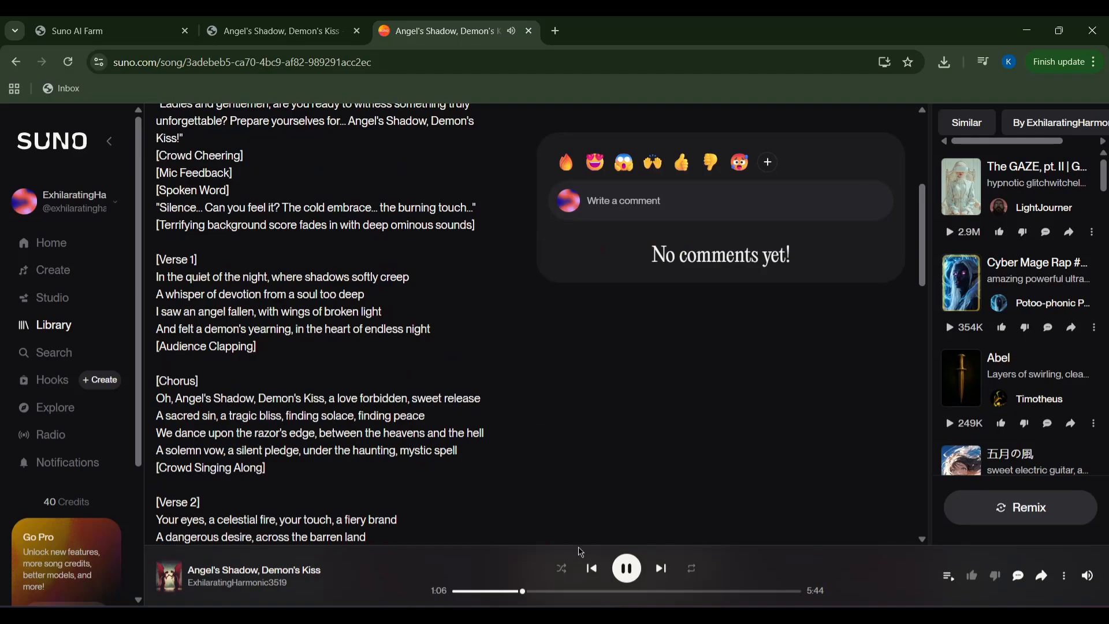
left_click(624, 568)
Play the 1:00 v5 Preview take from the workspace list and listen on its song page.
left_click(16, 62)
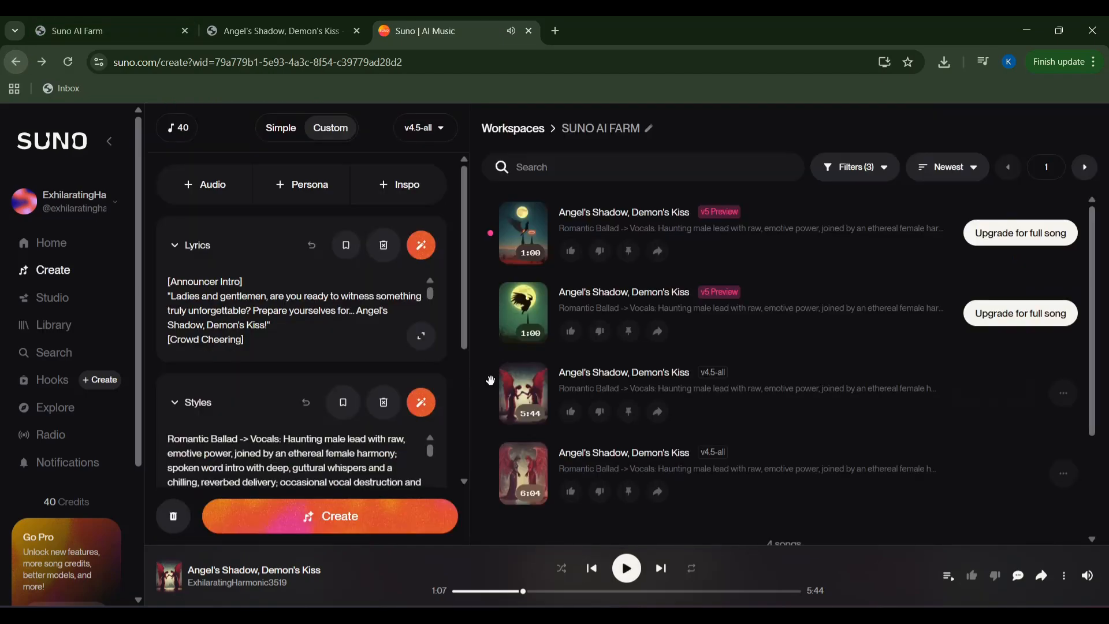
left_click(524, 232)
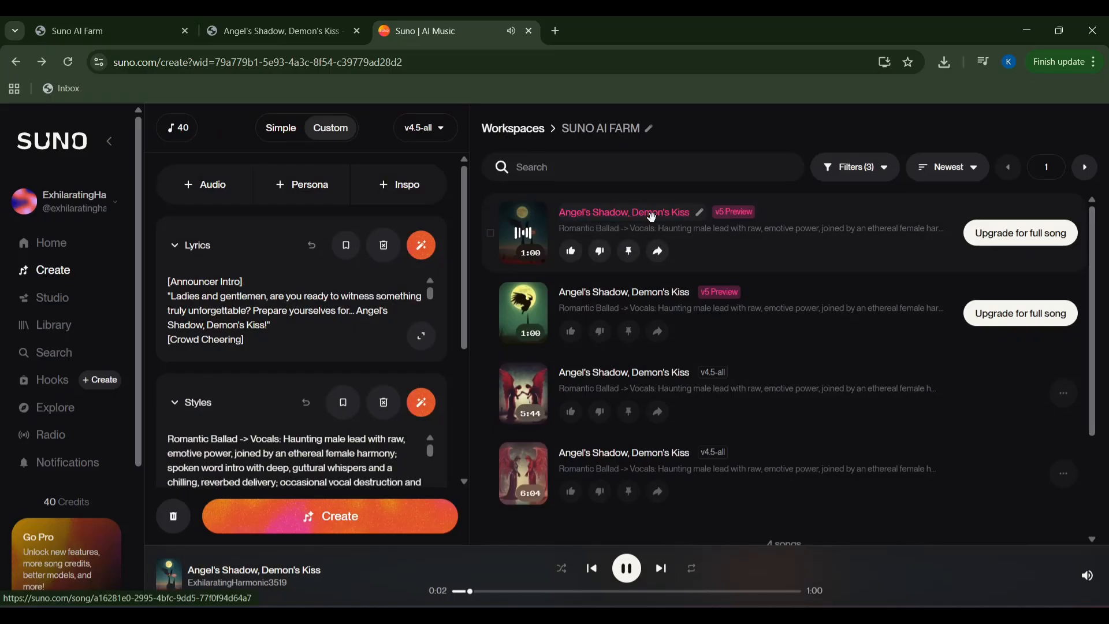
left_click(650, 212)
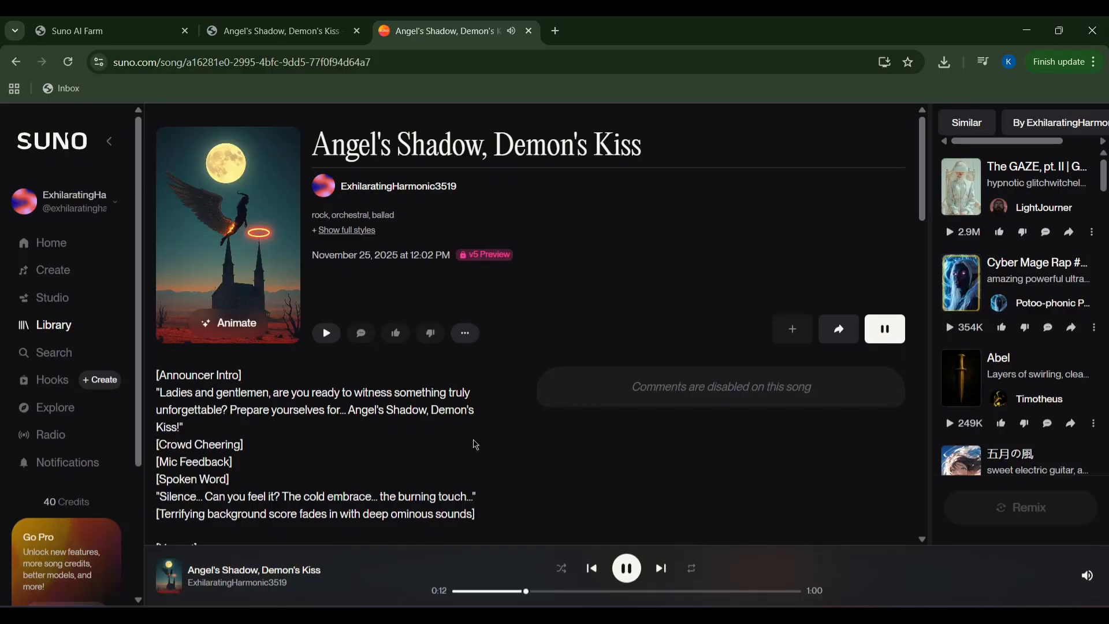
scroll(473, 445, "down", 1)
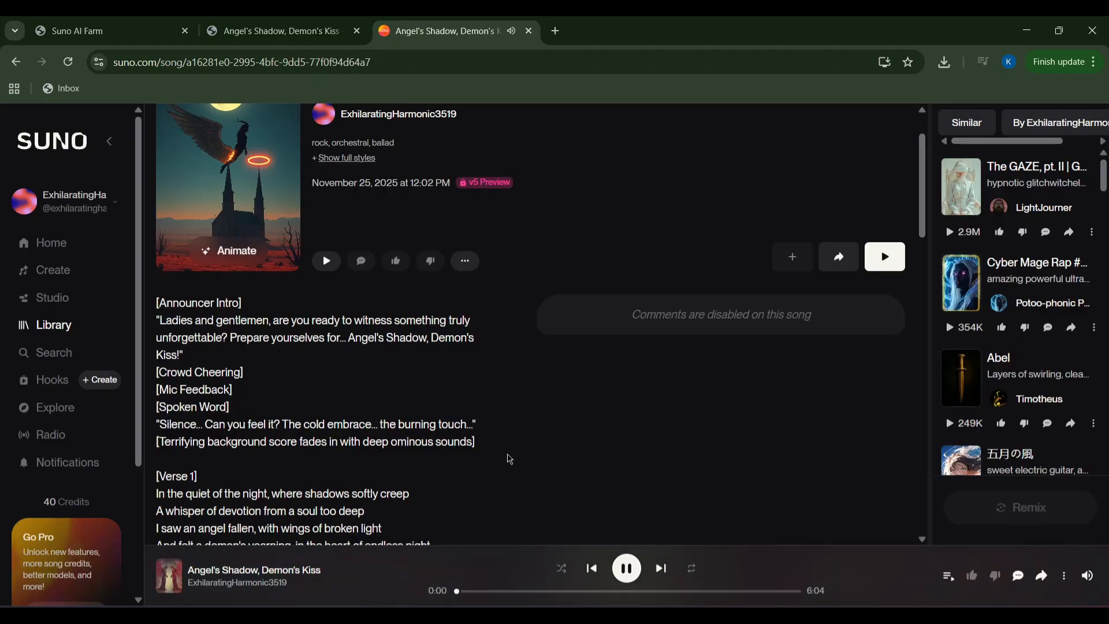
Start deleting Fly High Tonight (Live) in Suno AI Farm, then cancel so it stays in the library.
key("ctrl+shift+Tab")
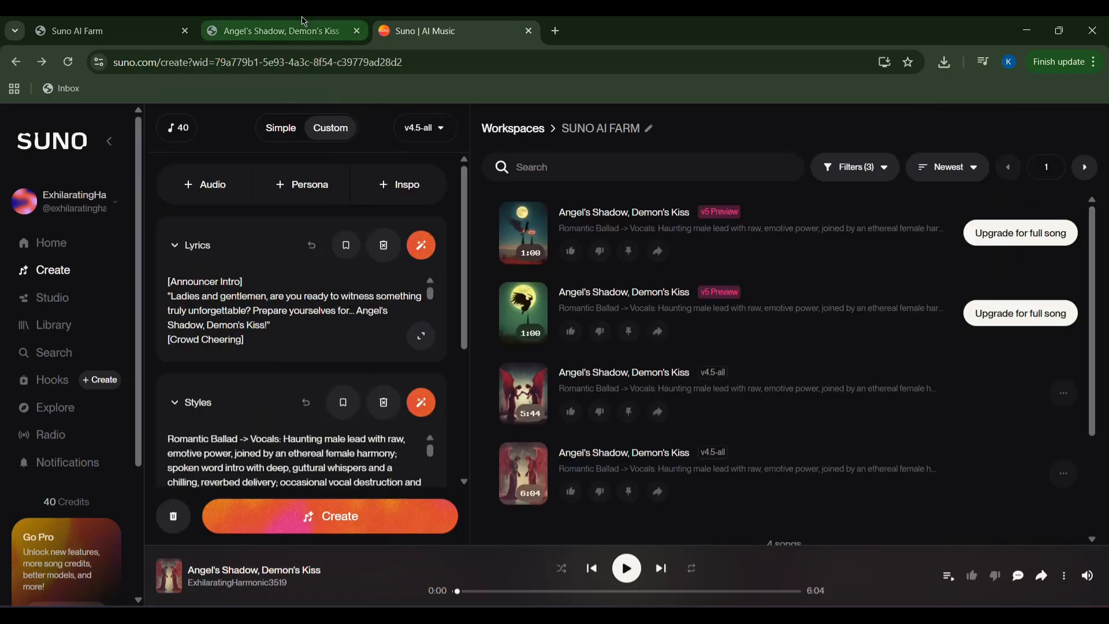
key("ctrl+shift+Tab")
scroll(871, 283, "up", 10)
scroll(871, 282, "up", 10)
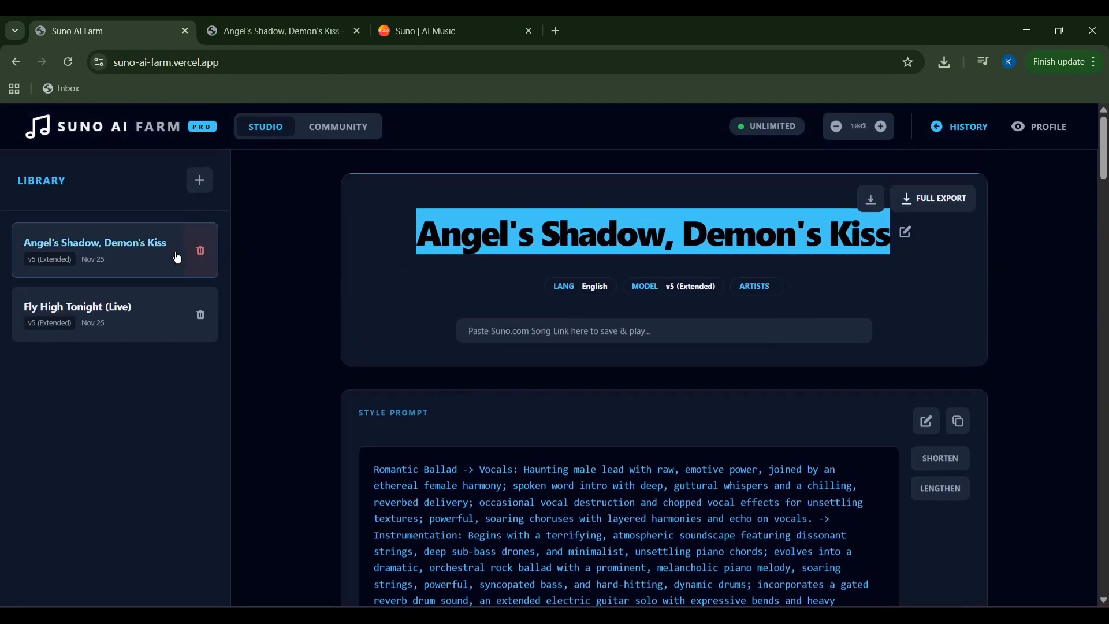
left_click(200, 313)
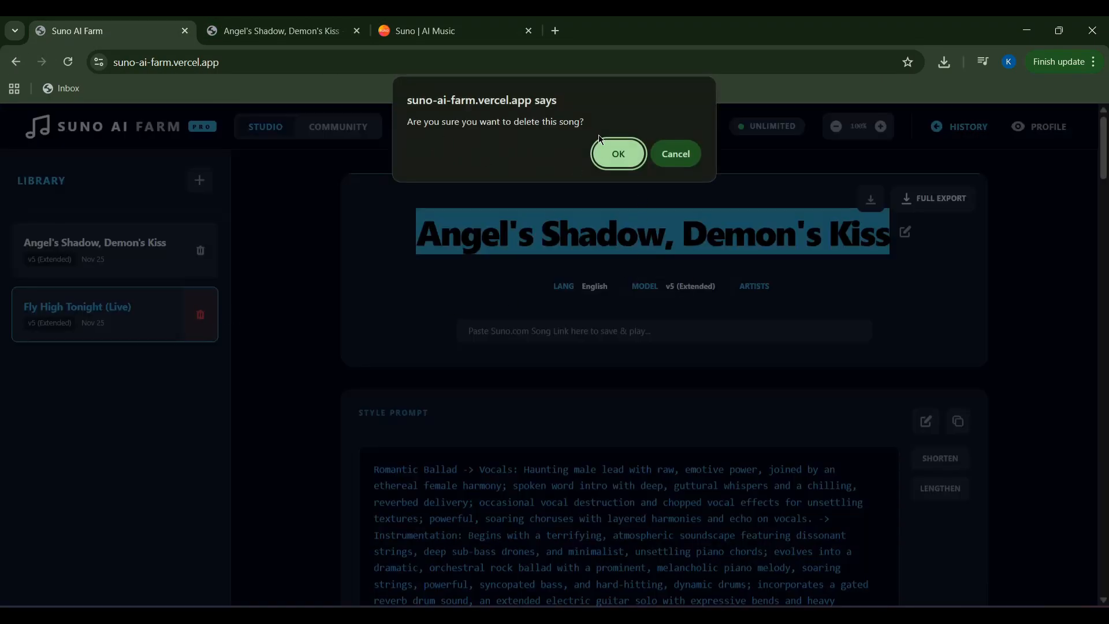
left_click(670, 153)
Download the Angel's Shadow, Demon's Kiss project data.
left_click(925, 260)
left_click(871, 201)
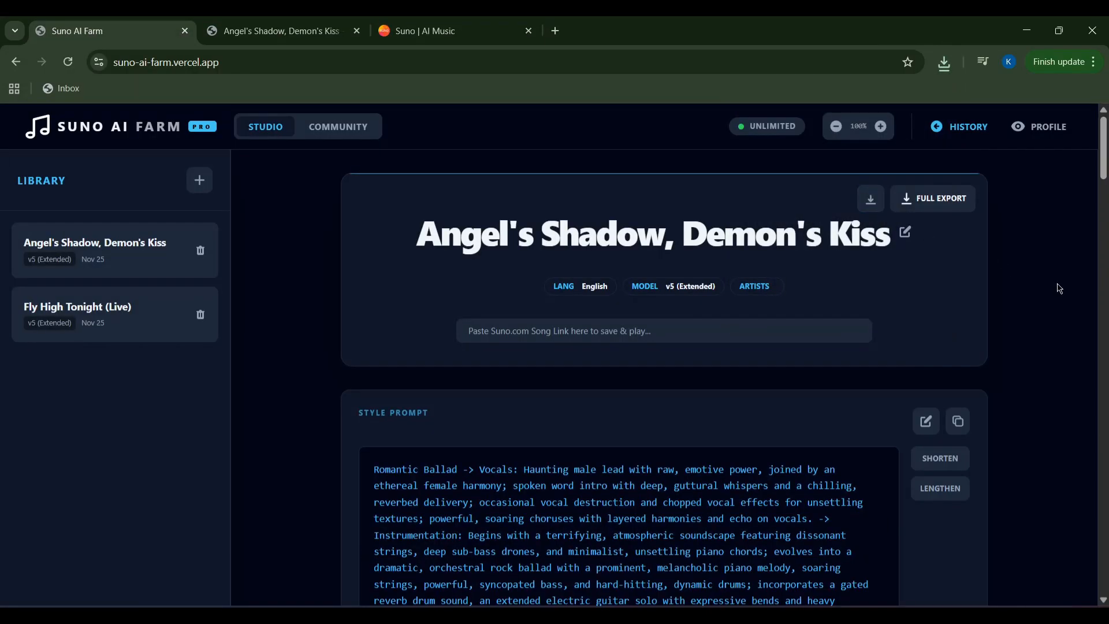
Copy the 6:04 version's song page URL from Suno.
key("ctrl+Tab")
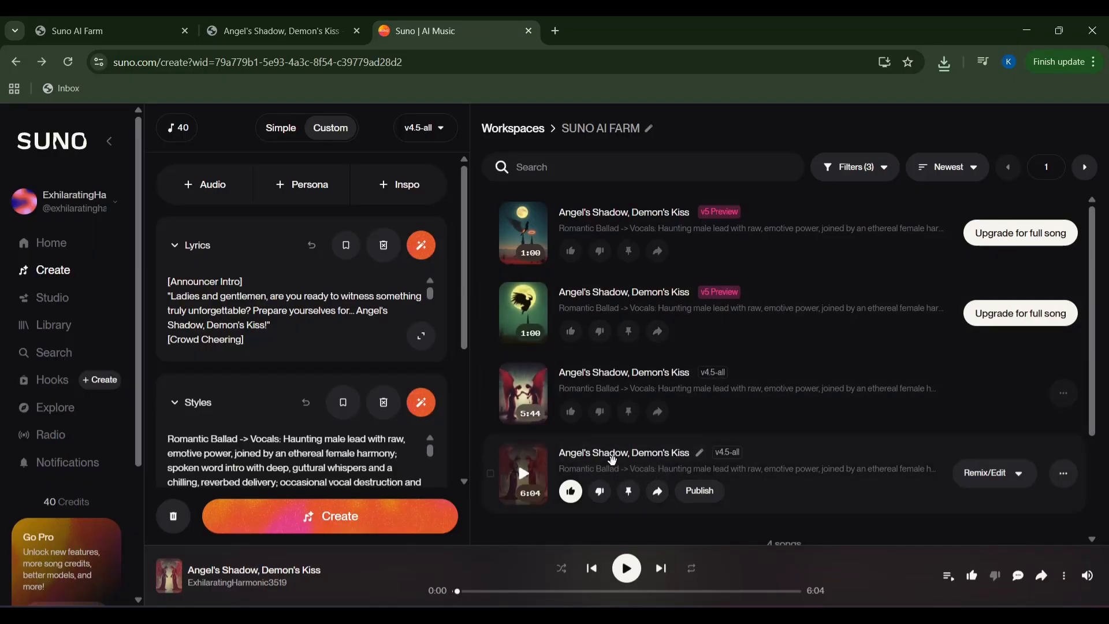
left_click(621, 459)
left_click(622, 452)
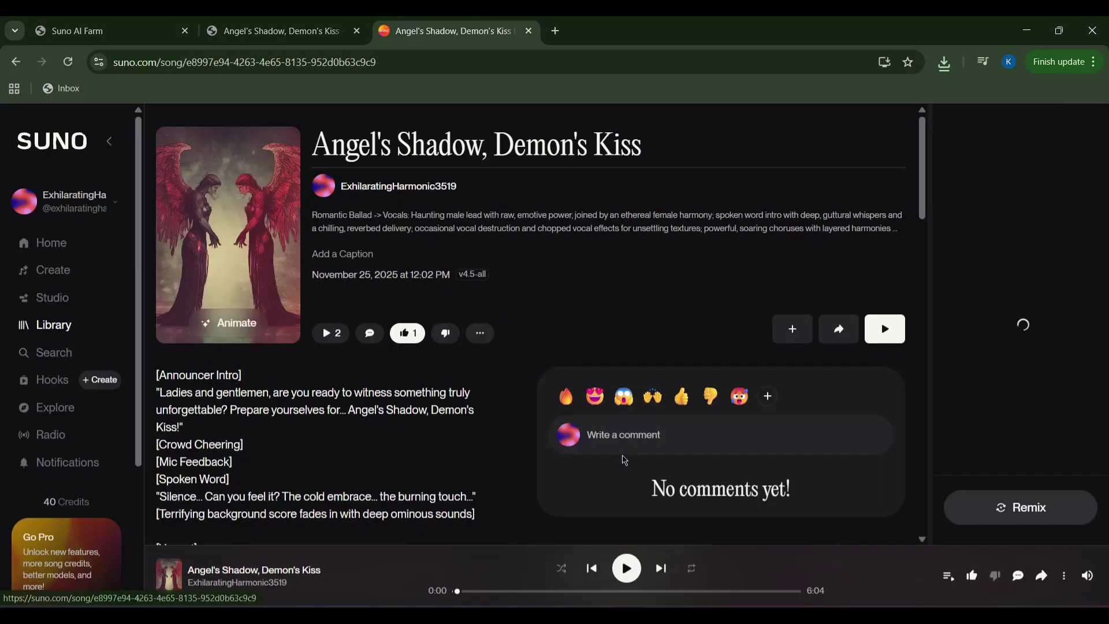
left_click(308, 62)
right_click(308, 61)
left_click(346, 205)
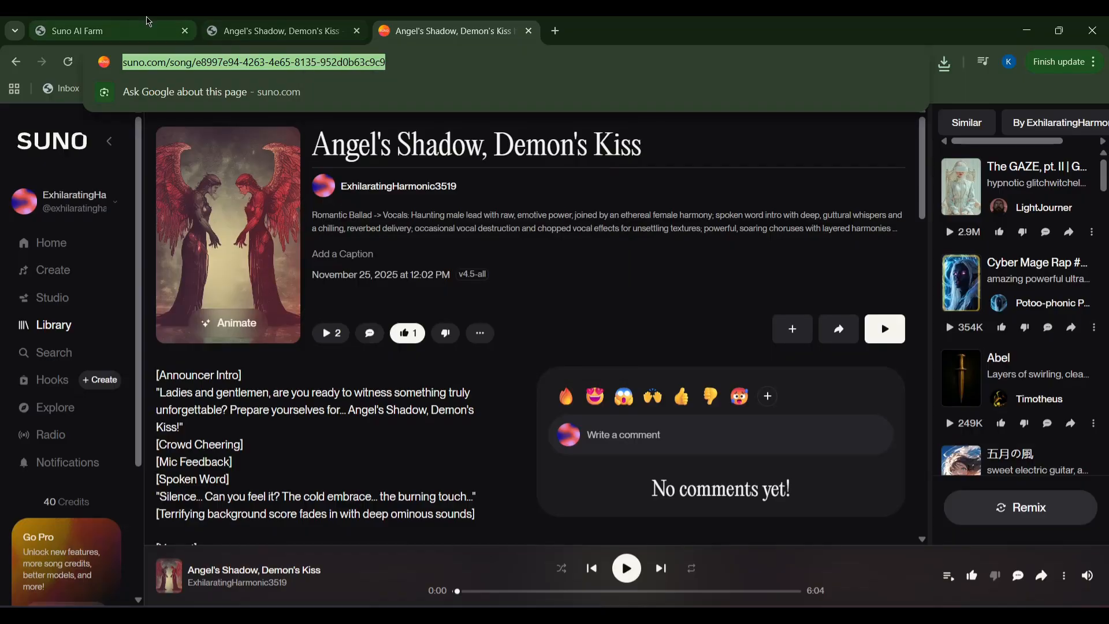
Paste the Suno link into the project's song-link field and play it in the player.
left_click(78, 31)
right_click(519, 330)
left_click(566, 461)
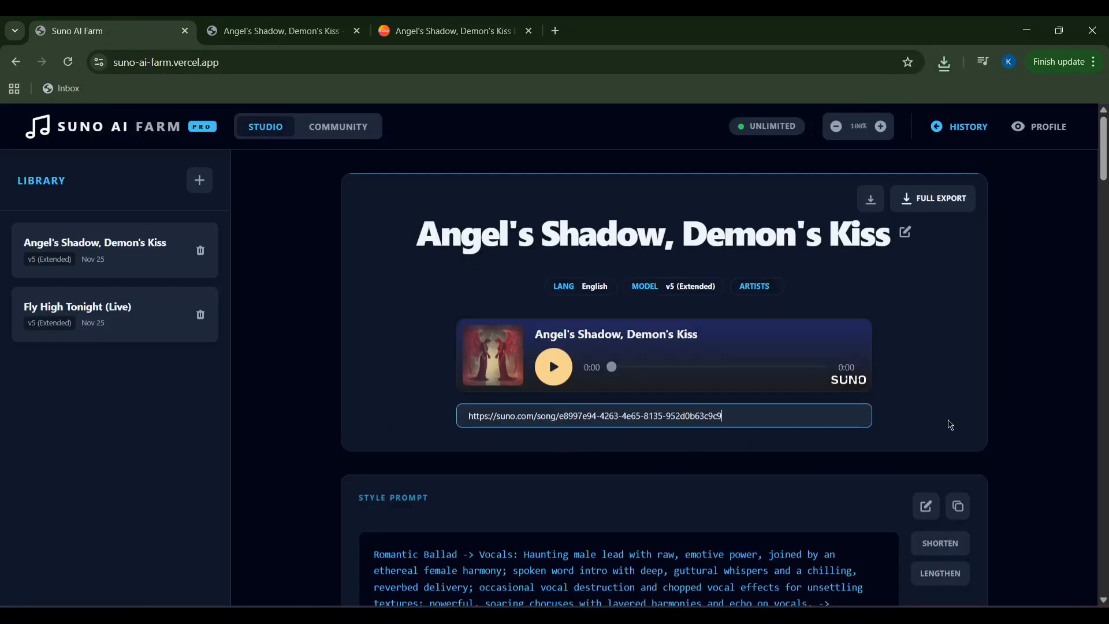
left_click(553, 366)
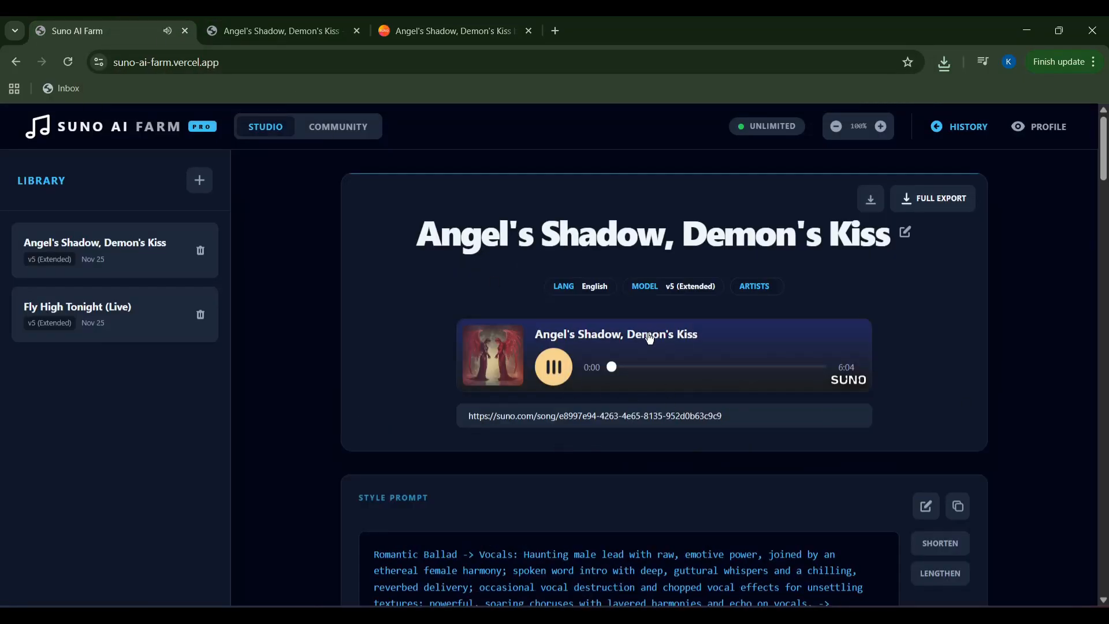
Export the project file, replacing the earlier download, then pause playback.
left_click(870, 197)
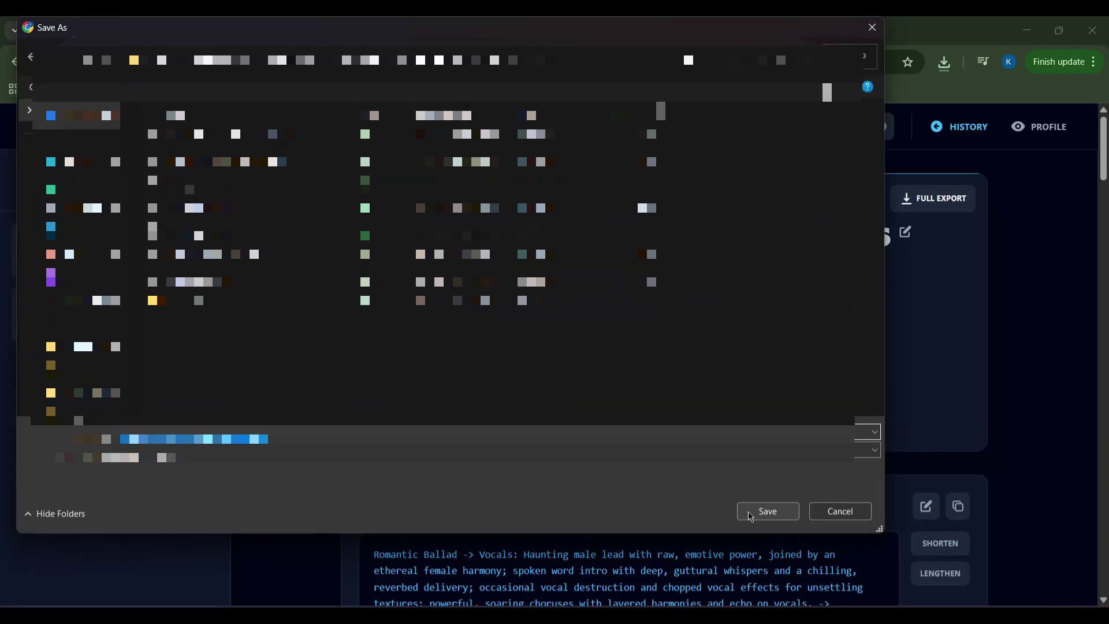
left_click(816, 498)
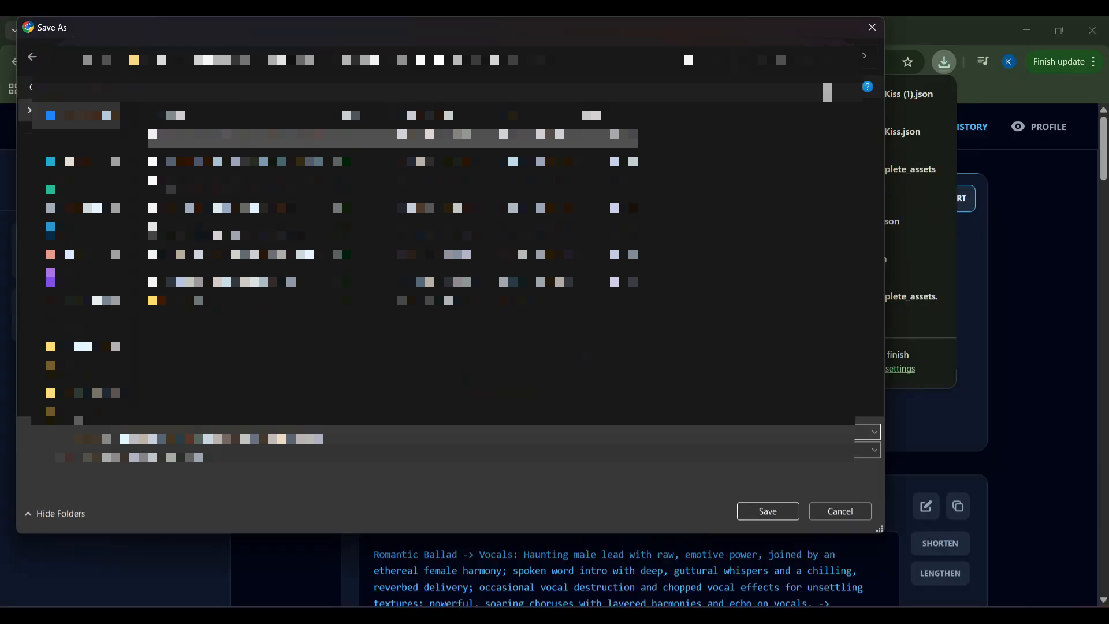
left_click(767, 510)
left_click(650, 324)
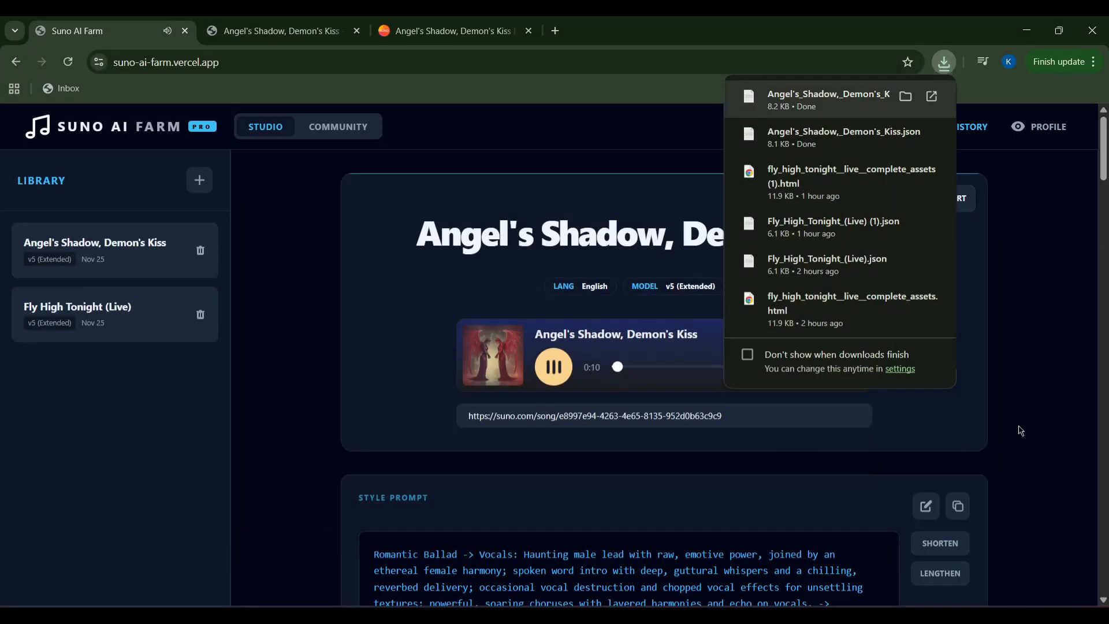
left_click(1009, 437)
key("space")
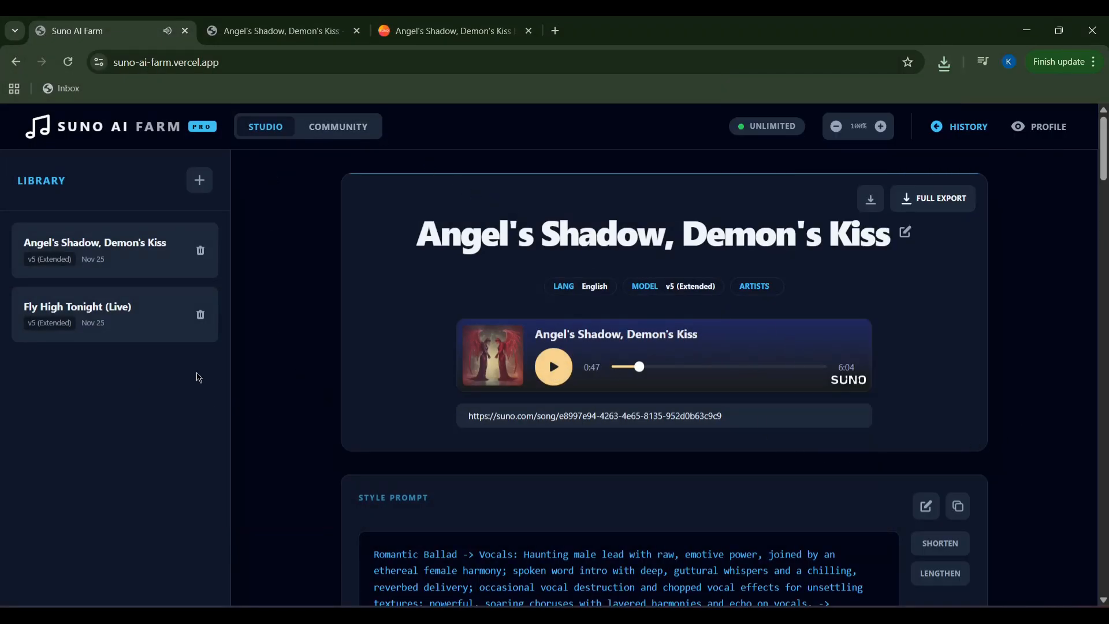
Review the profile settings' channel name and URL fields.
left_click(1038, 127)
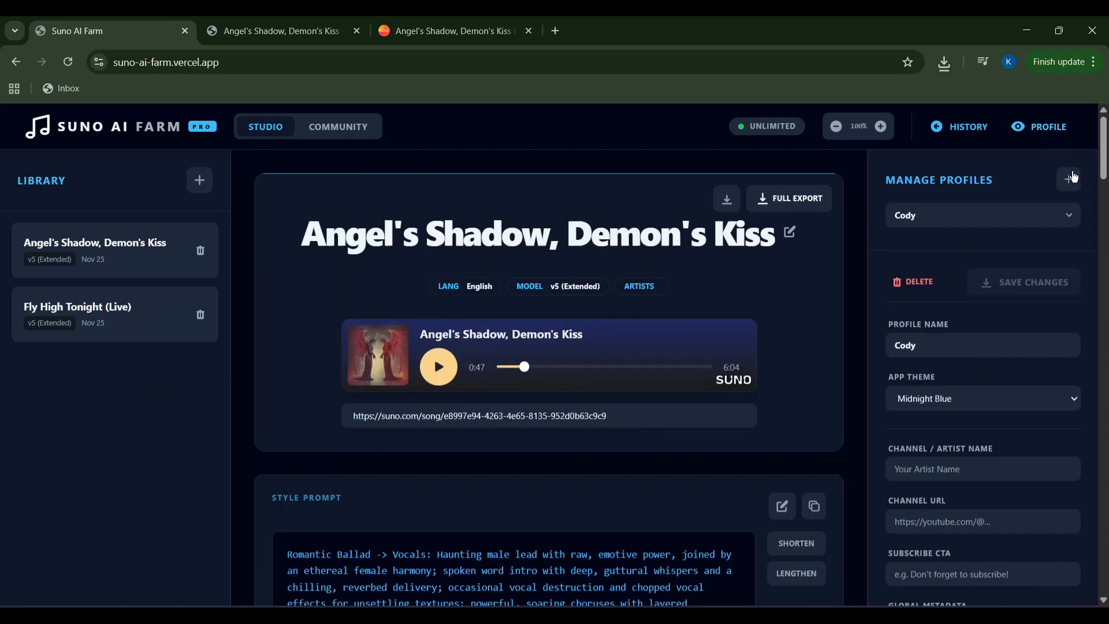
scroll(1060, 440, "down", 2)
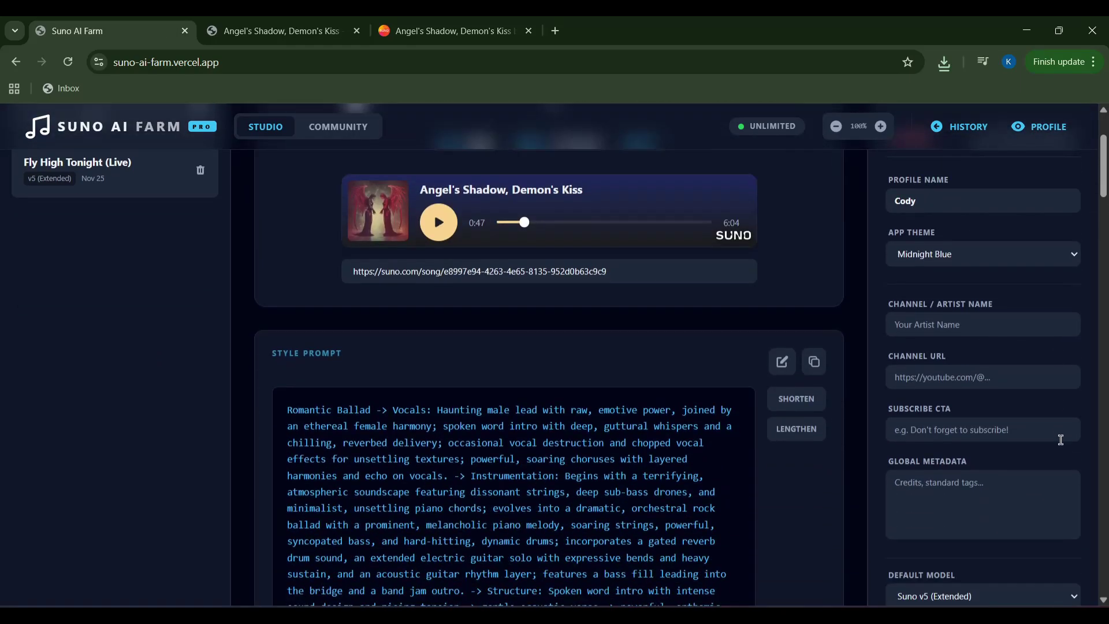
left_click(938, 324)
left_click(993, 376)
scroll(1068, 374, "down", 1)
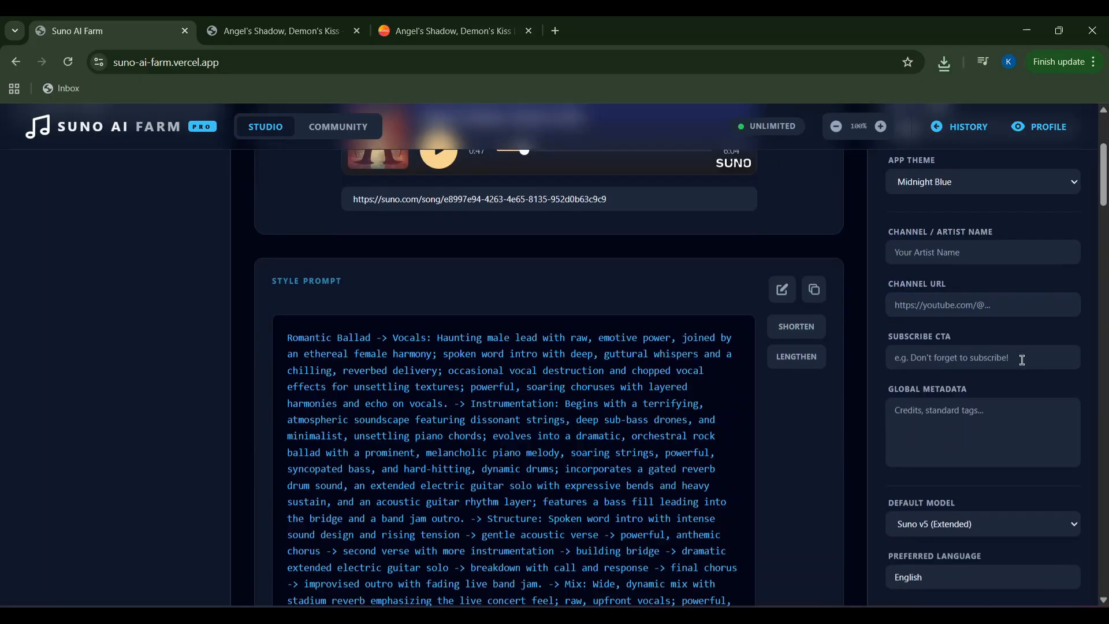
scroll(1058, 436, "down", 2)
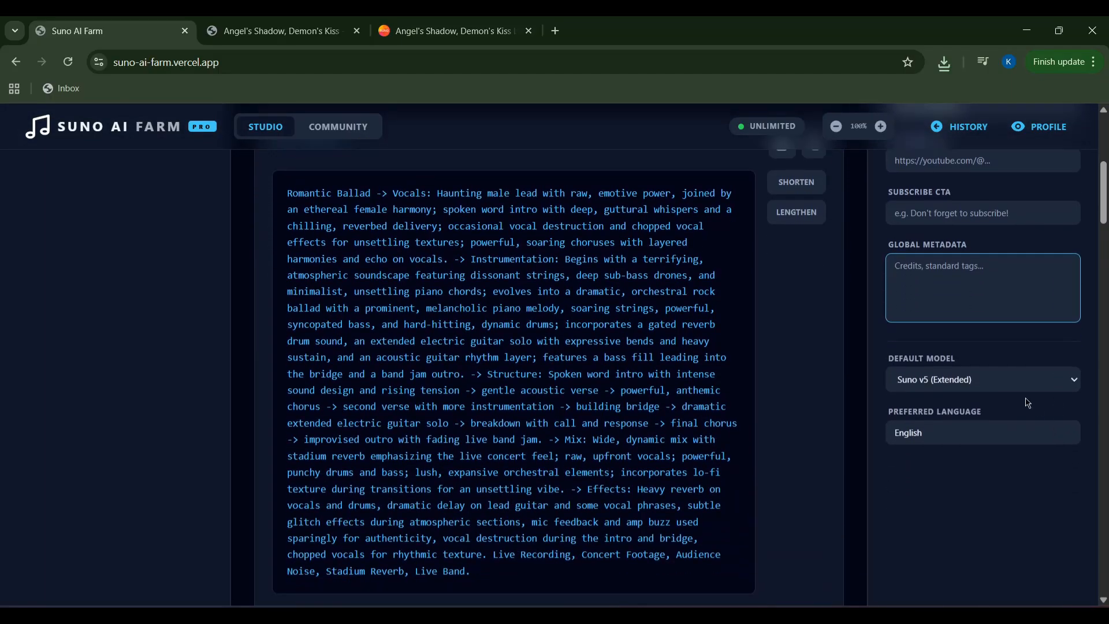
scroll(998, 433, "down", 3)
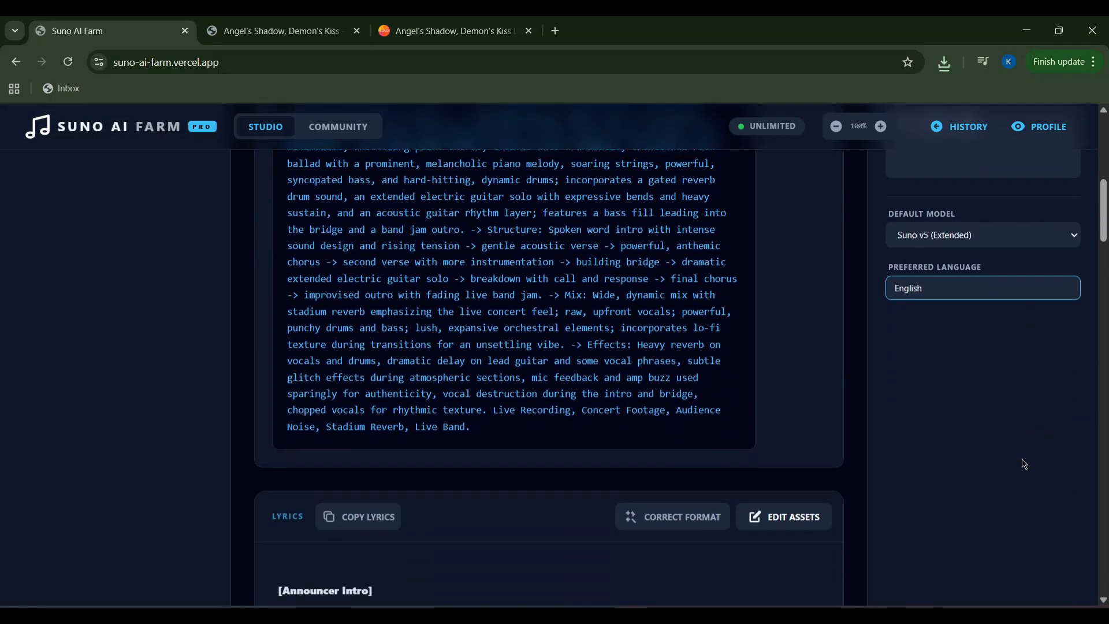
scroll(1019, 460, "up", 10)
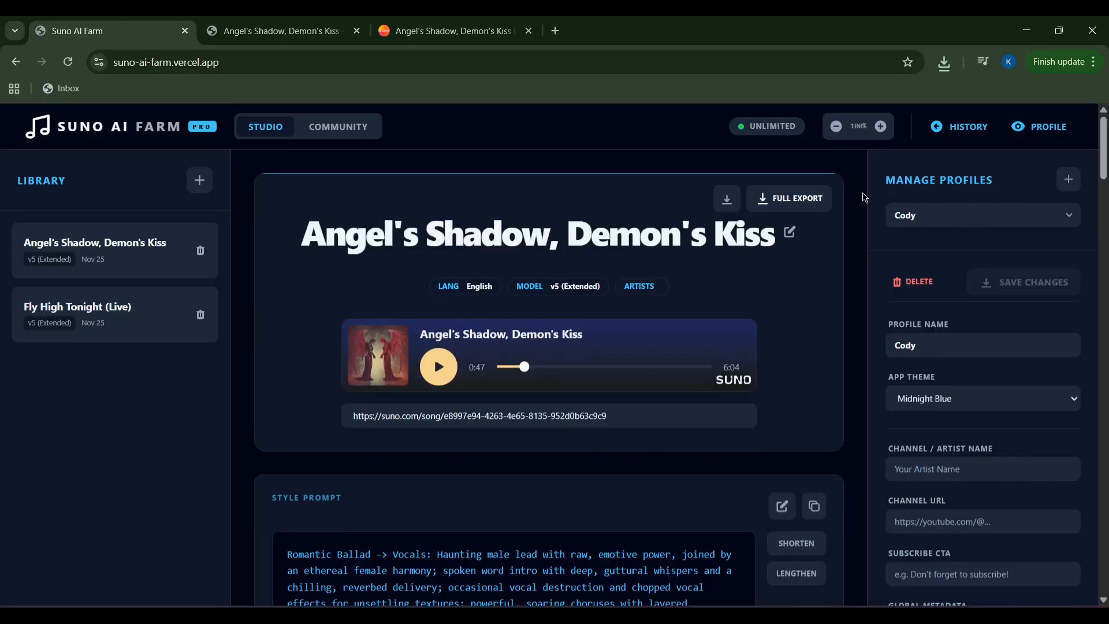
Try the New Project page's LIVE GIG and RADIO modes, then reopen Angel's Shadow, Demon's Kiss.
left_click(199, 180)
left_click(376, 329)
left_click(549, 329)
left_click(720, 330)
scroll(589, 437, "down", 3)
scroll(465, 444, "down", 2)
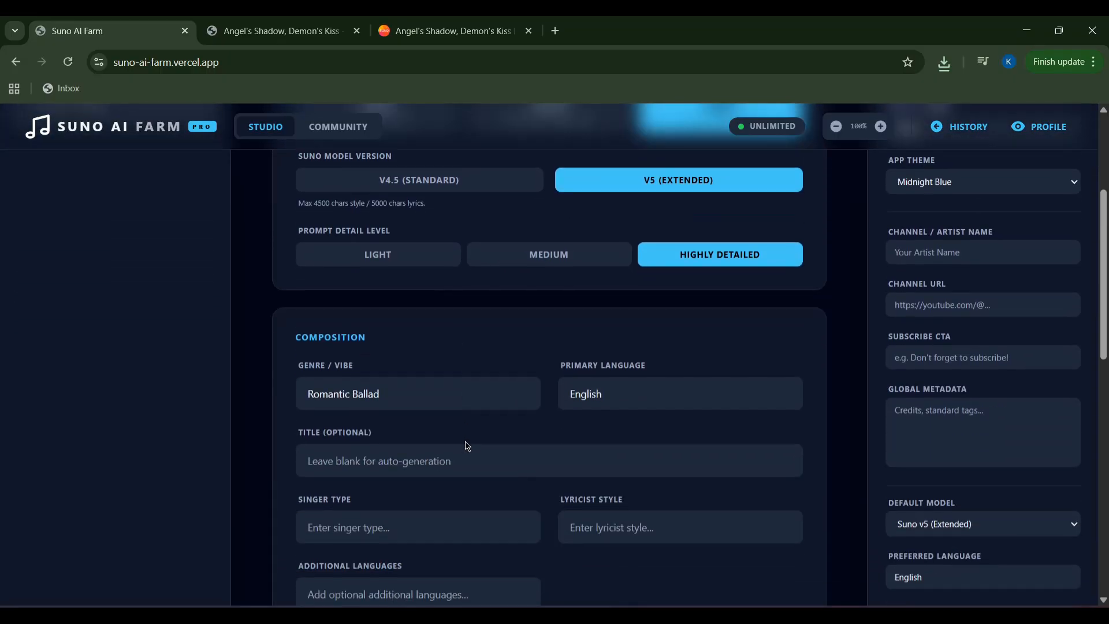
scroll(465, 444, "down", 3)
scroll(472, 442, "down", 2)
scroll(472, 443, "up", 2)
scroll(474, 443, "up", 6)
scroll(474, 441, "up", 1)
left_click(107, 242)
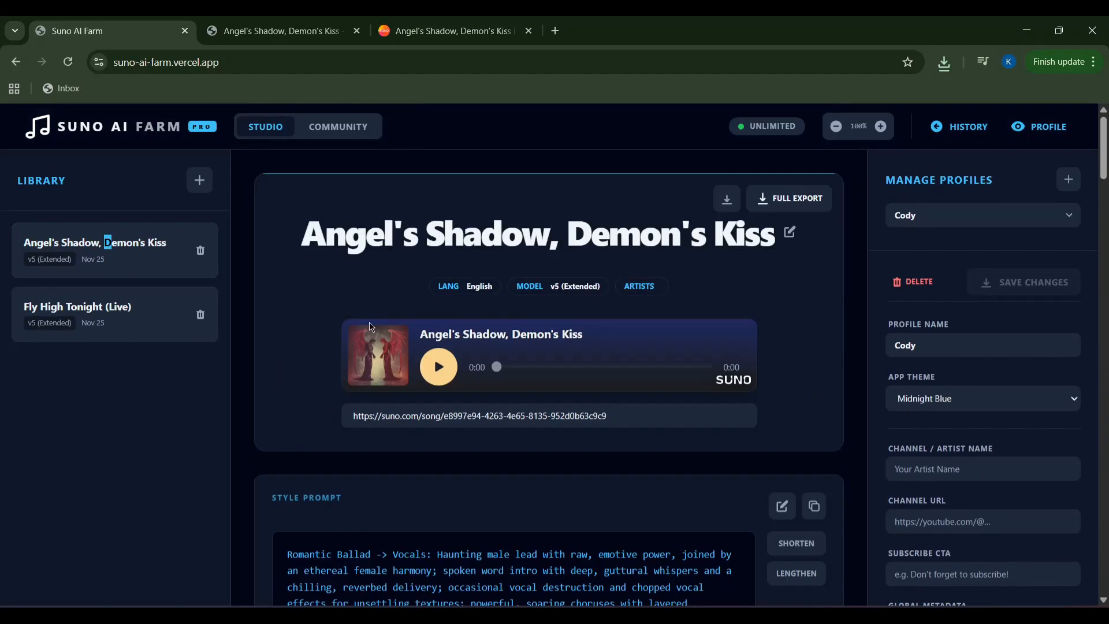
scroll(840, 371, "down", 8)
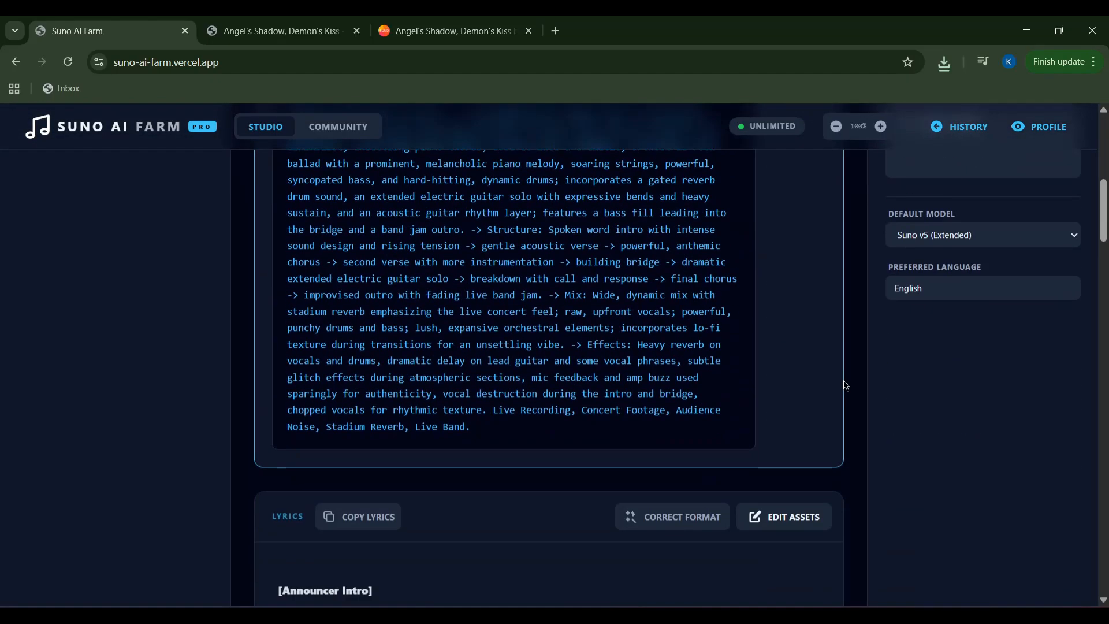
scroll(844, 385, "down", 6)
scroll(845, 385, "down", 5)
scroll(848, 415, "down", 5)
scroll(853, 435, "down", 8)
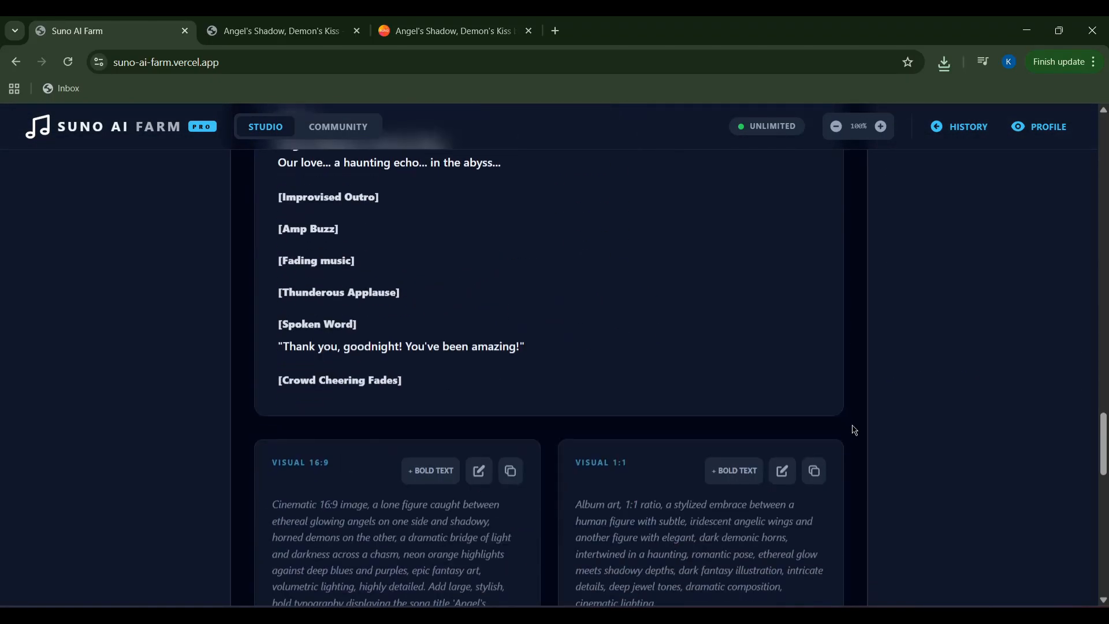
scroll(853, 433, "down", 2)
scroll(851, 432, "down", 3)
scroll(847, 437, "down", 3)
scroll(846, 438, "up", 1)
scroll(851, 431, "down", 6)
scroll(851, 433, "down", 6)
scroll(866, 447, "down", 5)
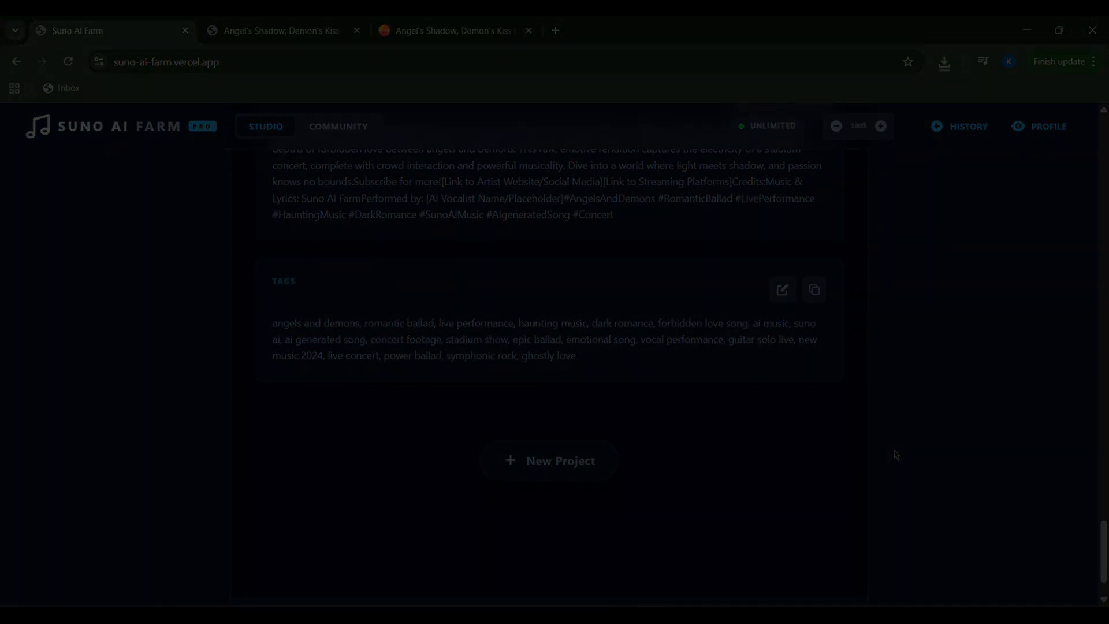